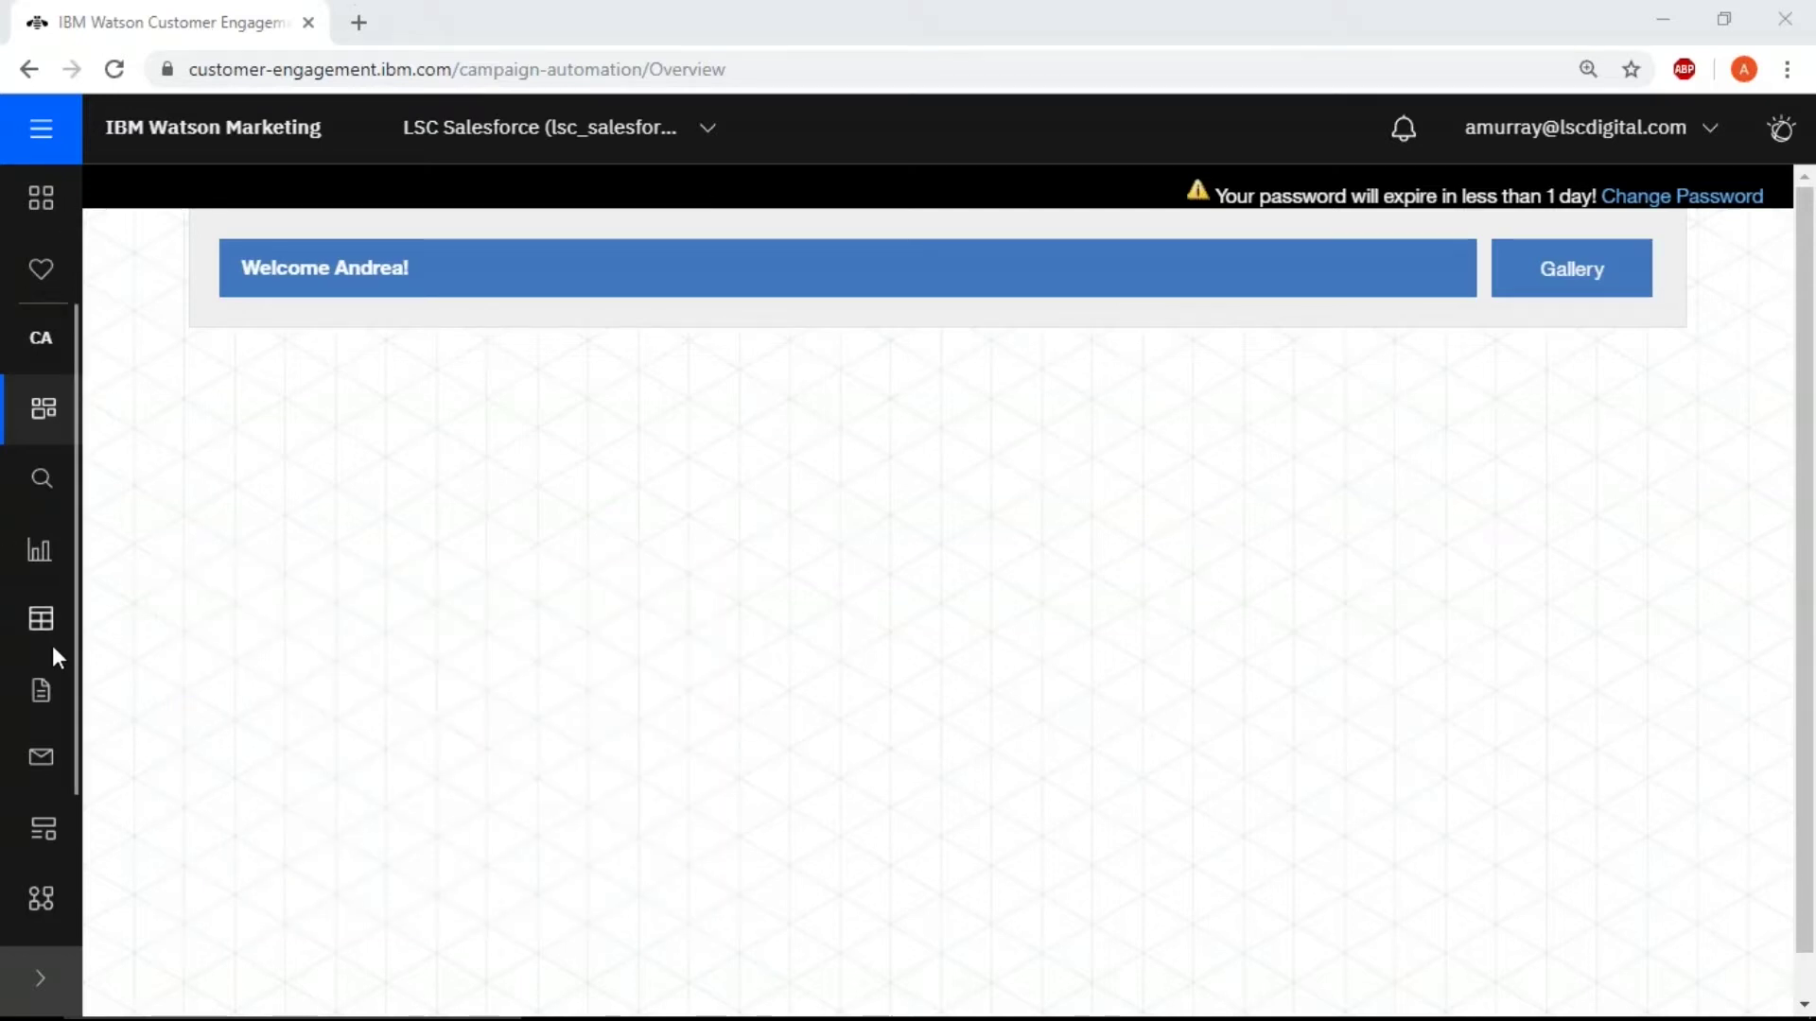
- Go to Emails and templates and open the LSC Video folder of newsletter mailings
click(42, 755)
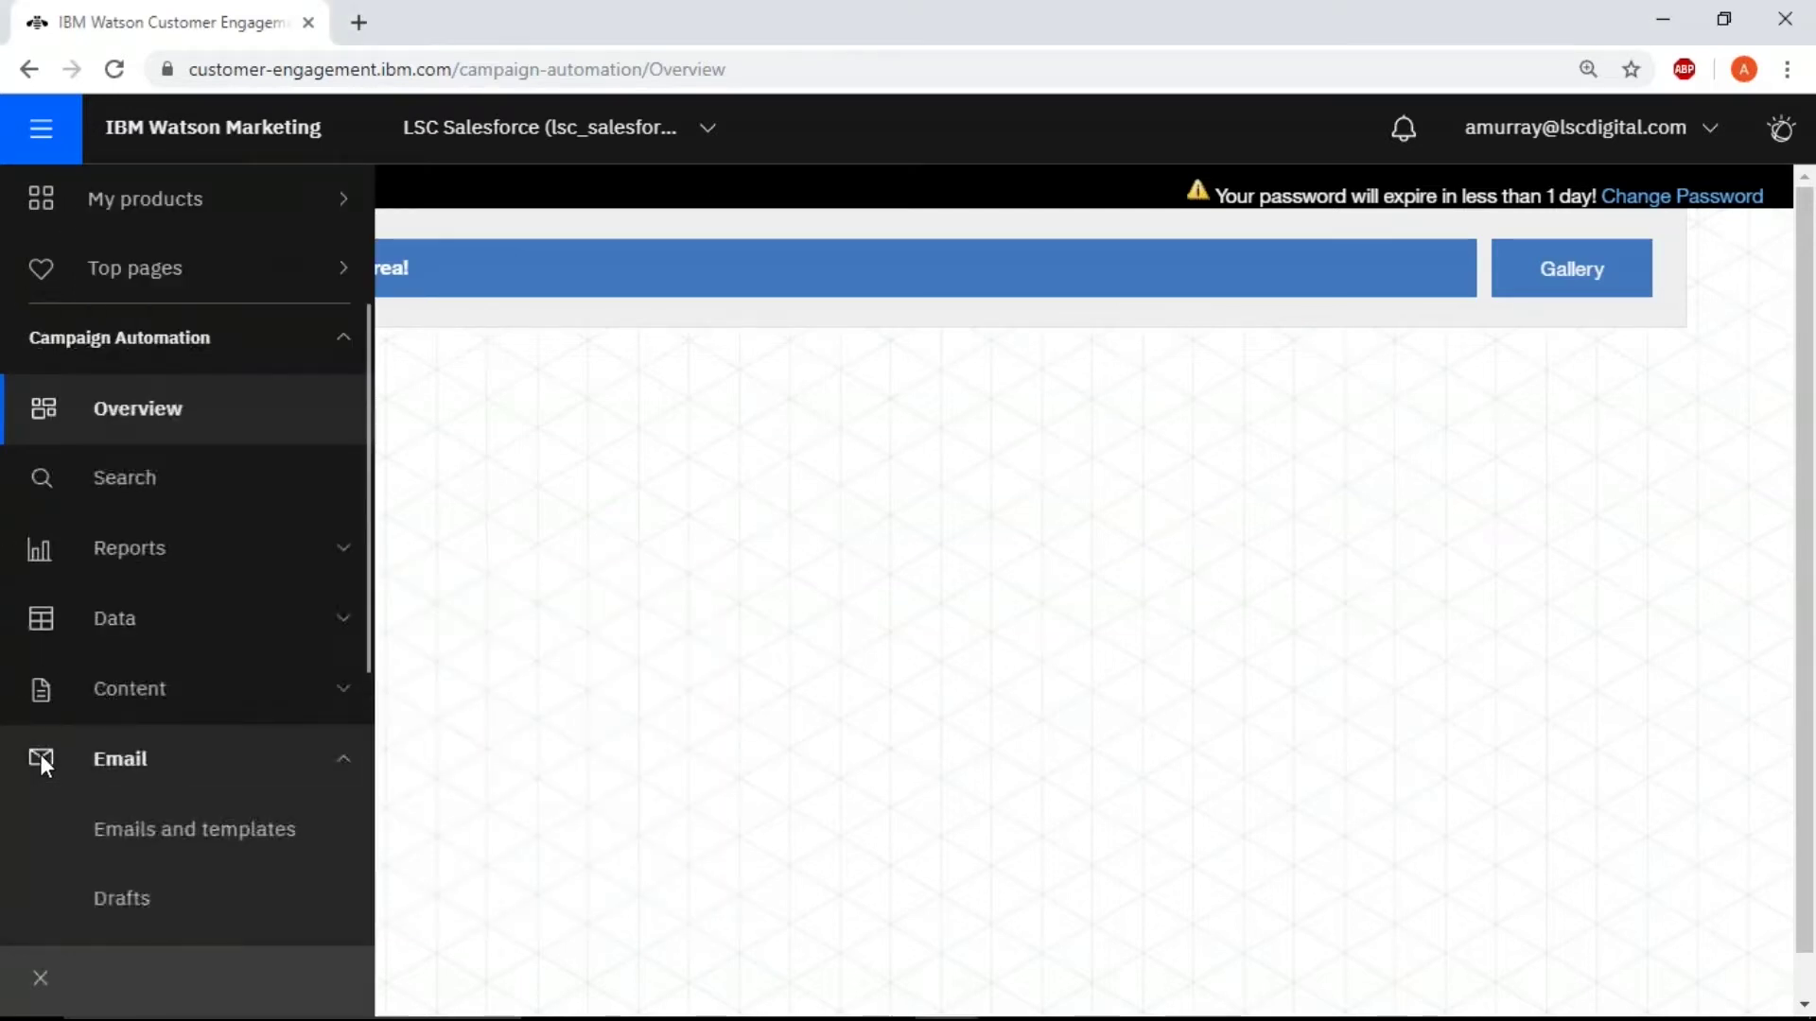
click(177, 837)
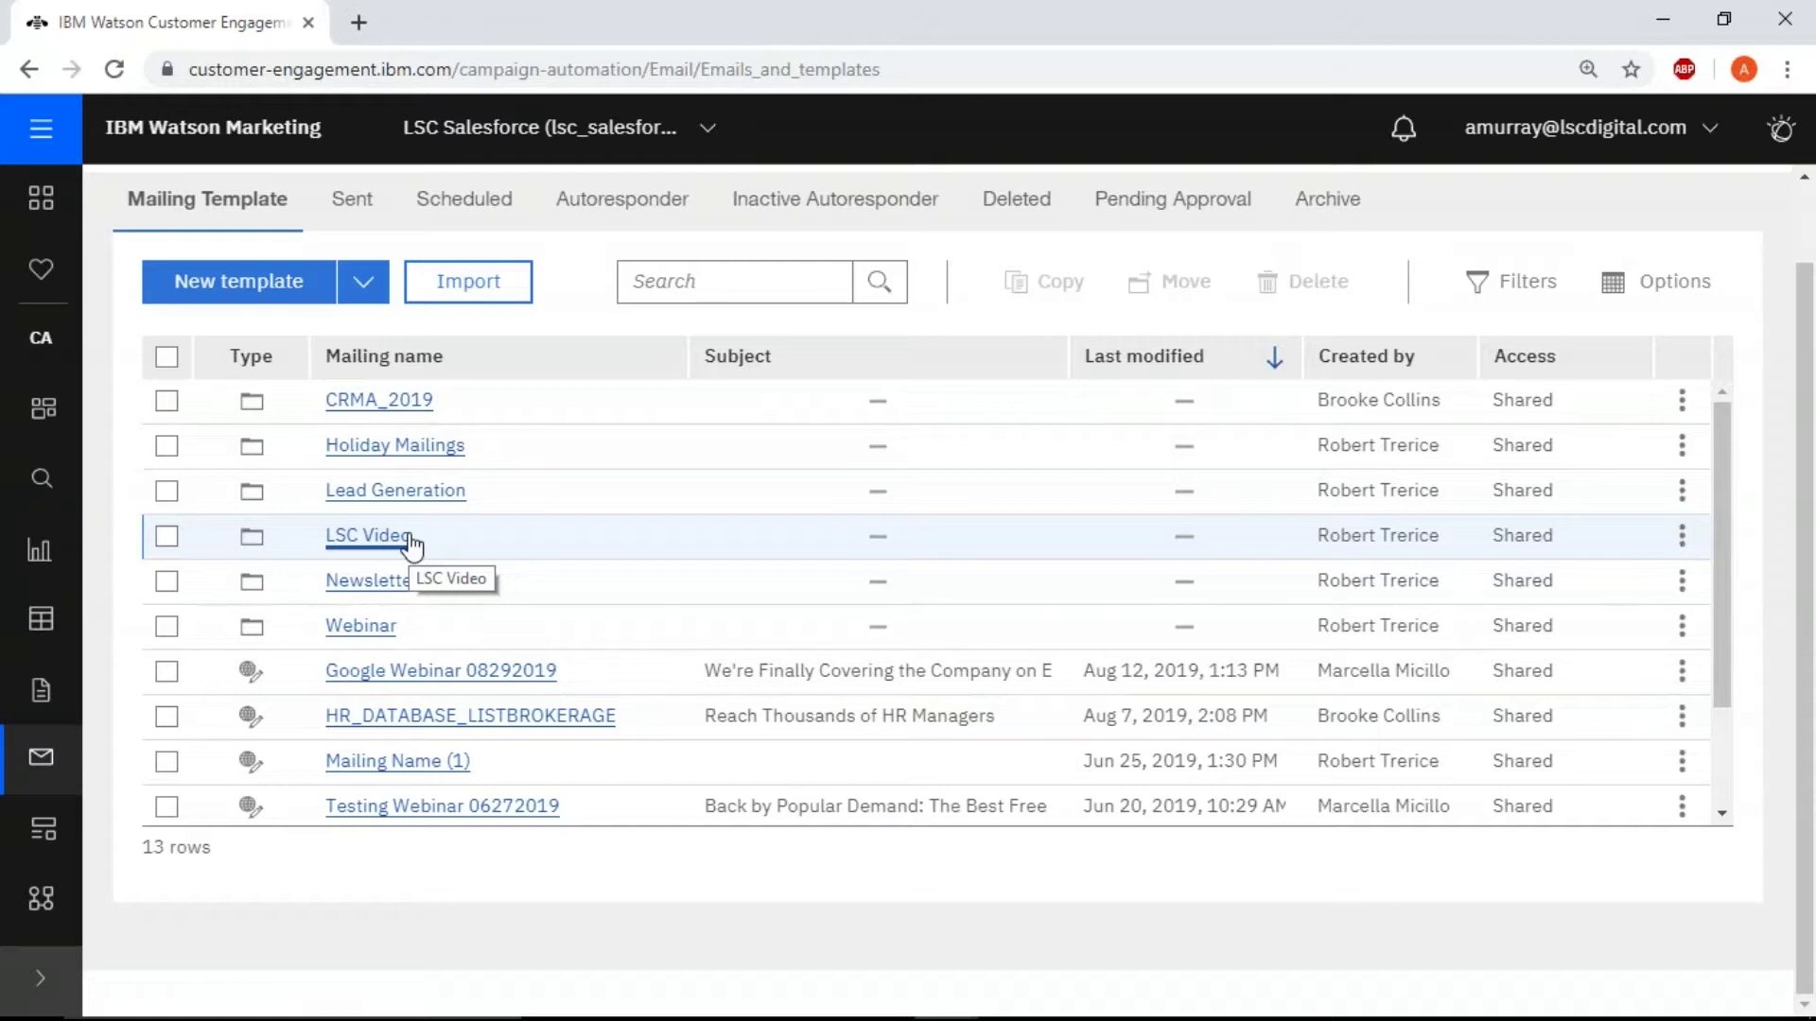
click(412, 539)
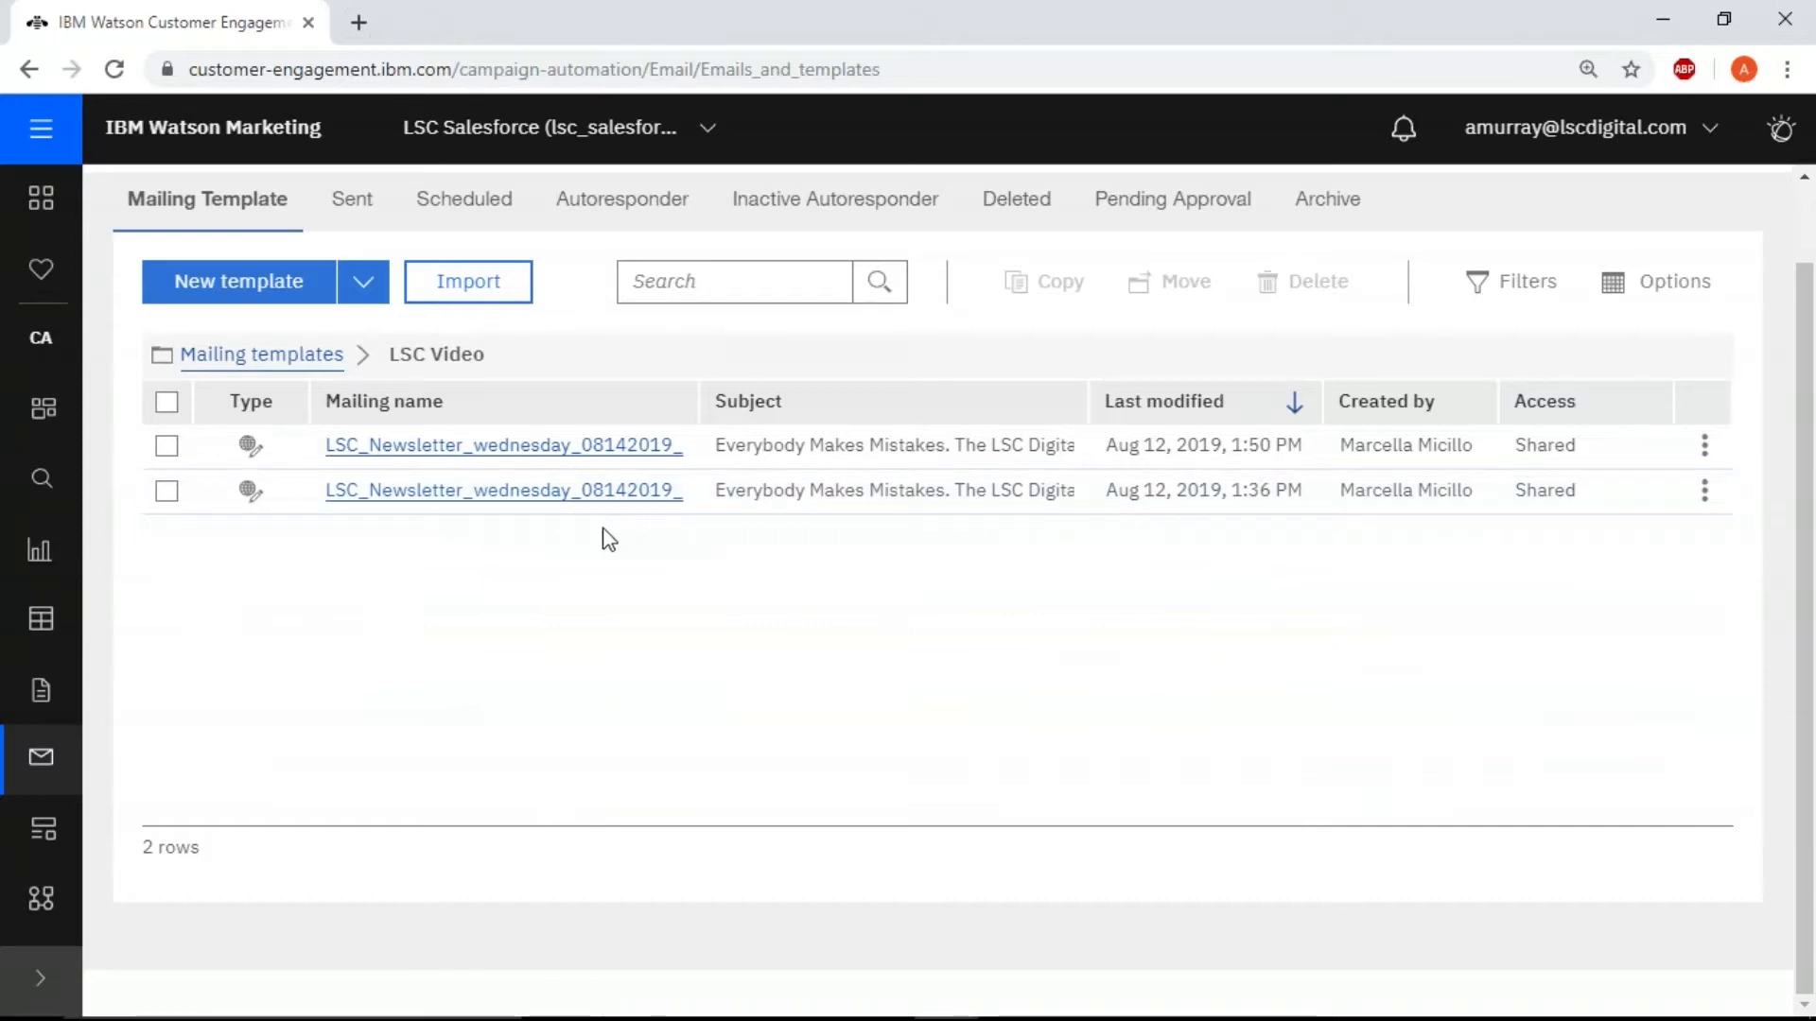
- Start sending the LSC_Newsletter_wednesday_08142019_No_Image mailing, switch A/B Testing On, and view version B
click(635, 456)
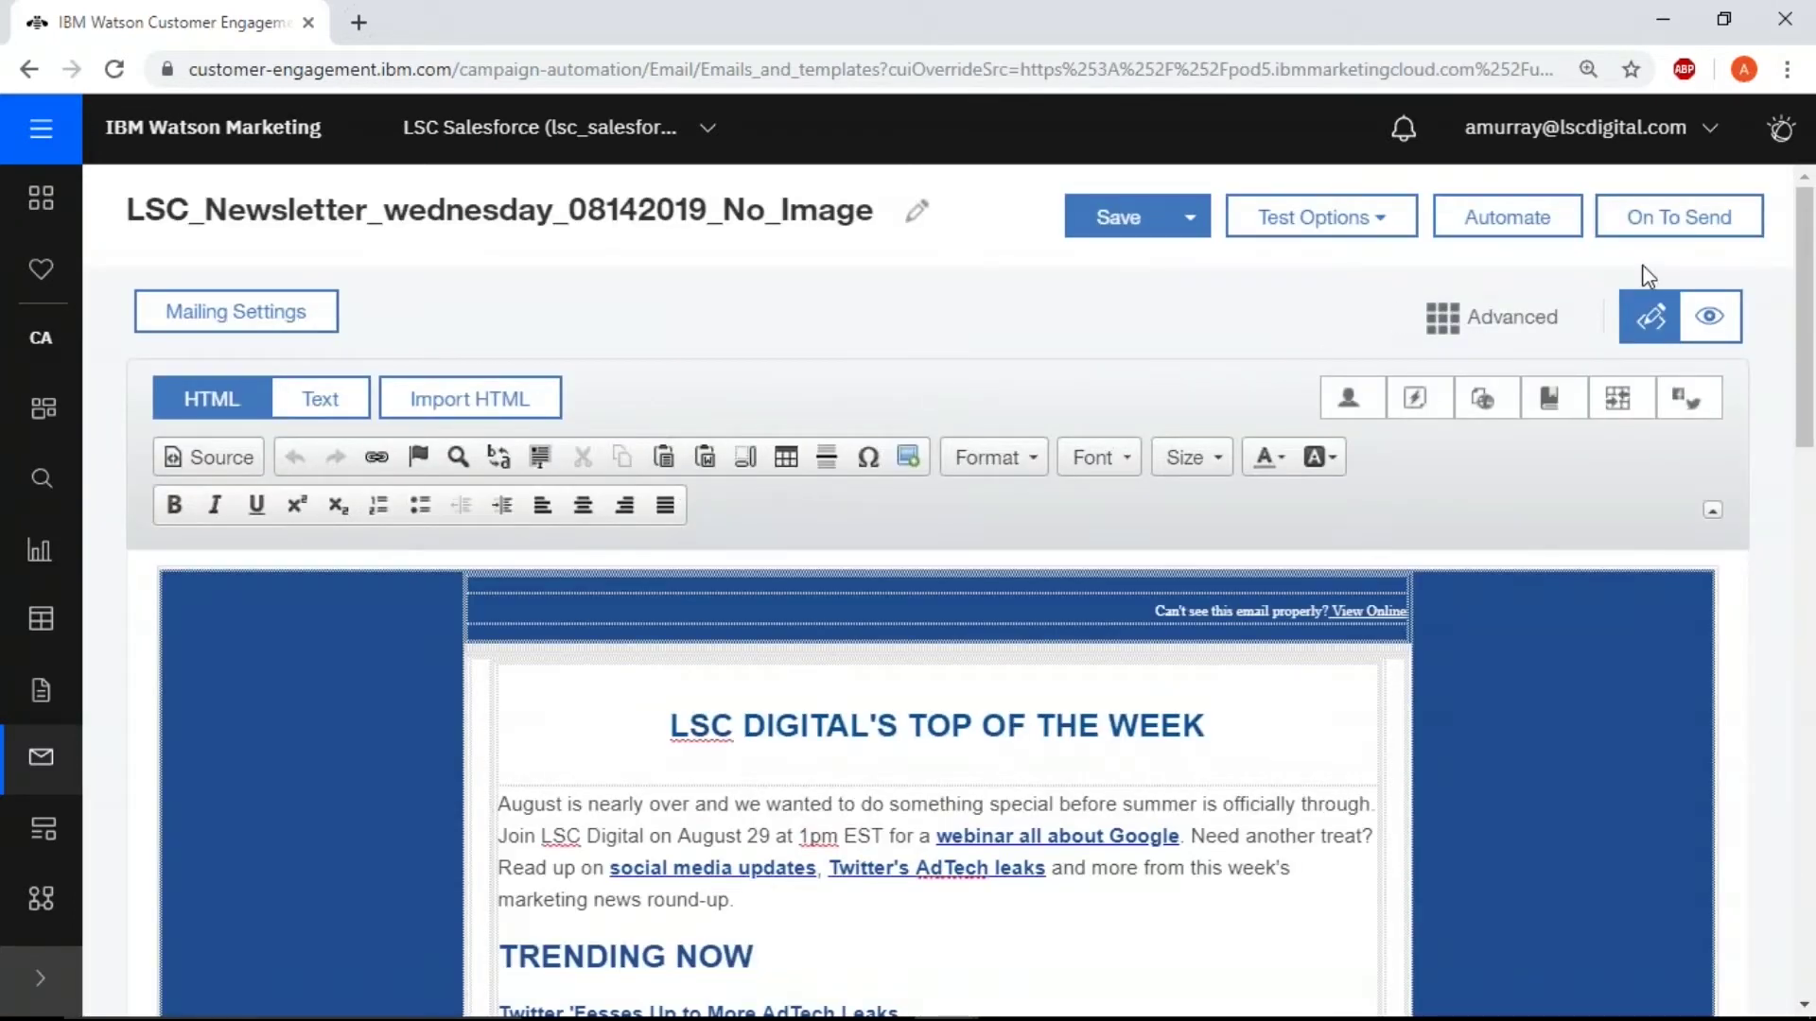
click(1680, 226)
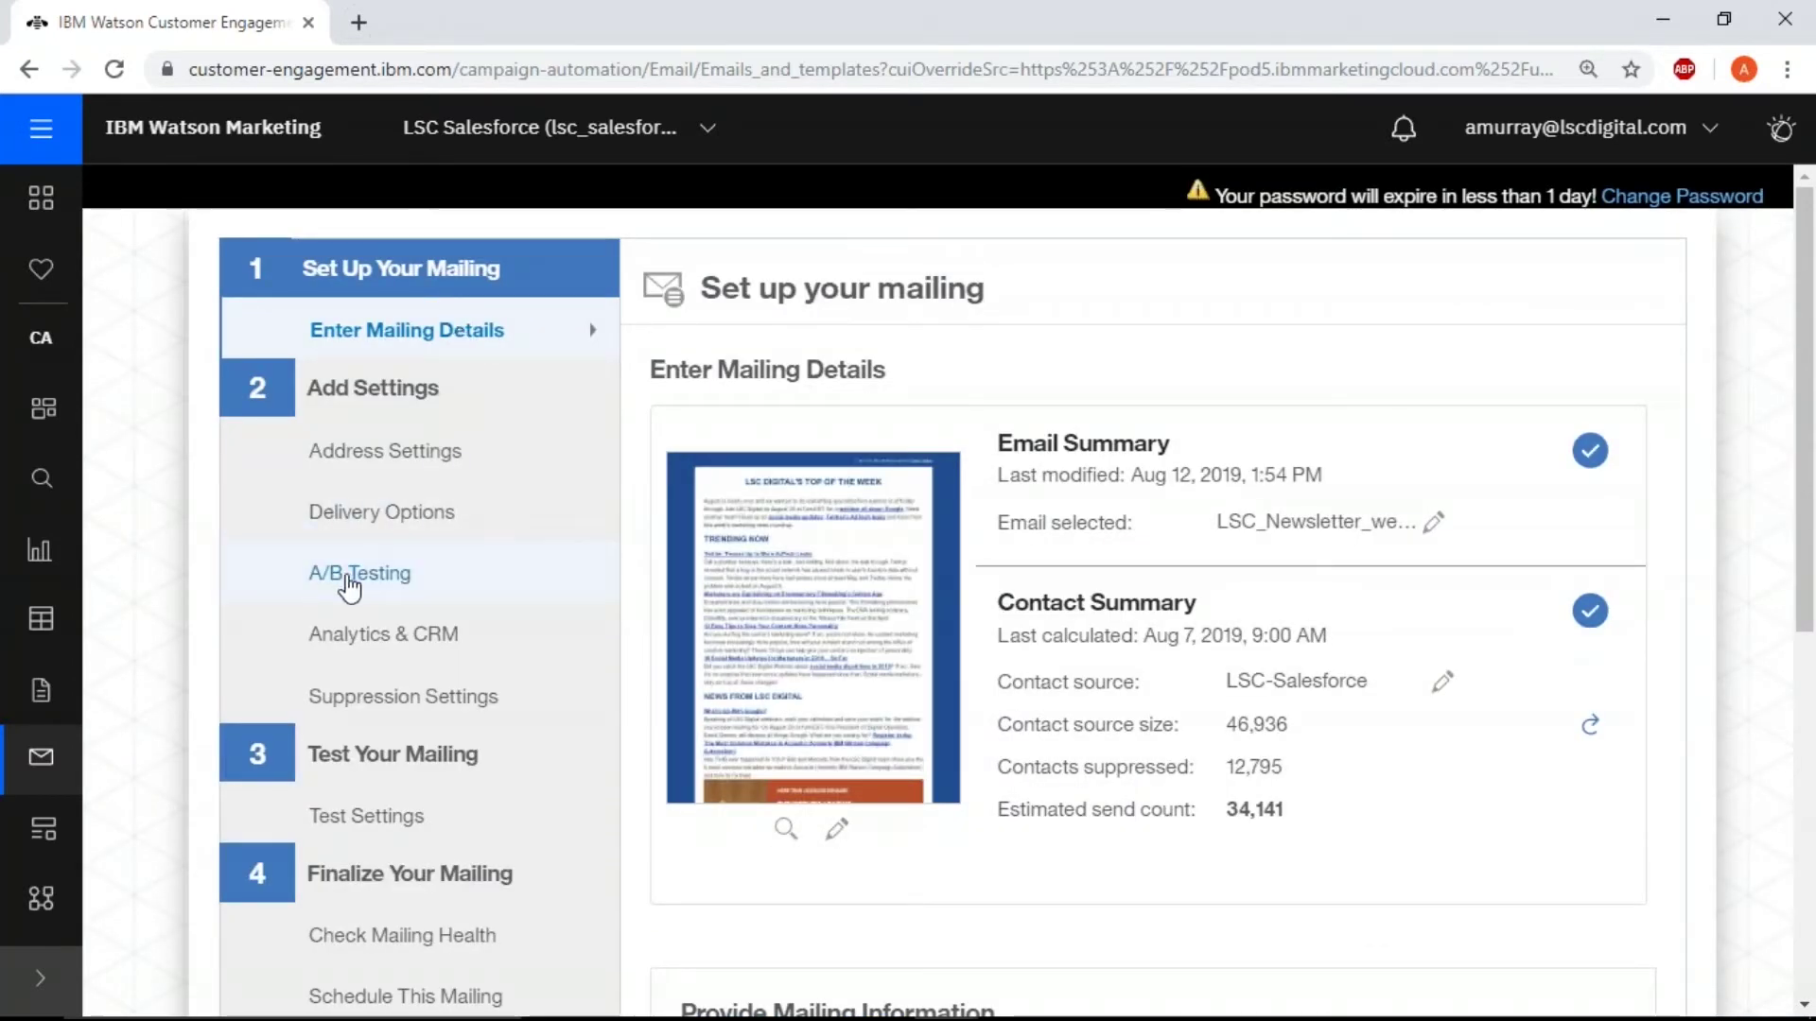
click(370, 582)
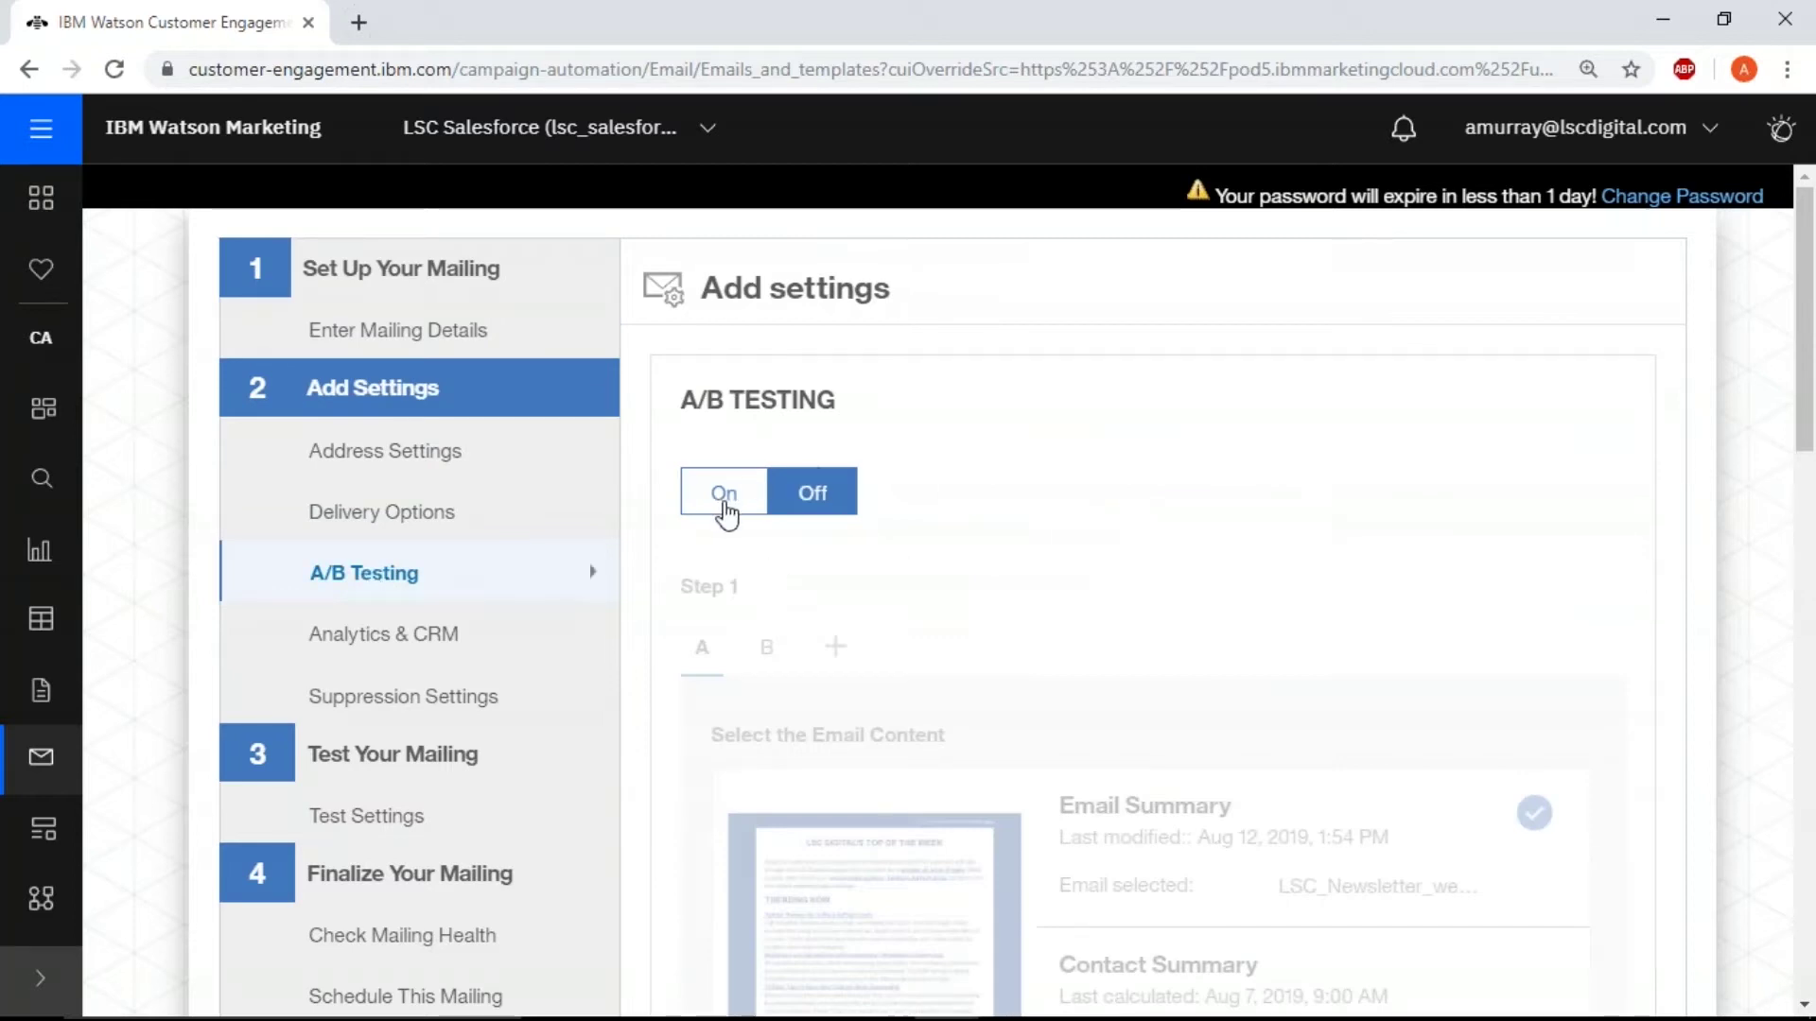
click(725, 504)
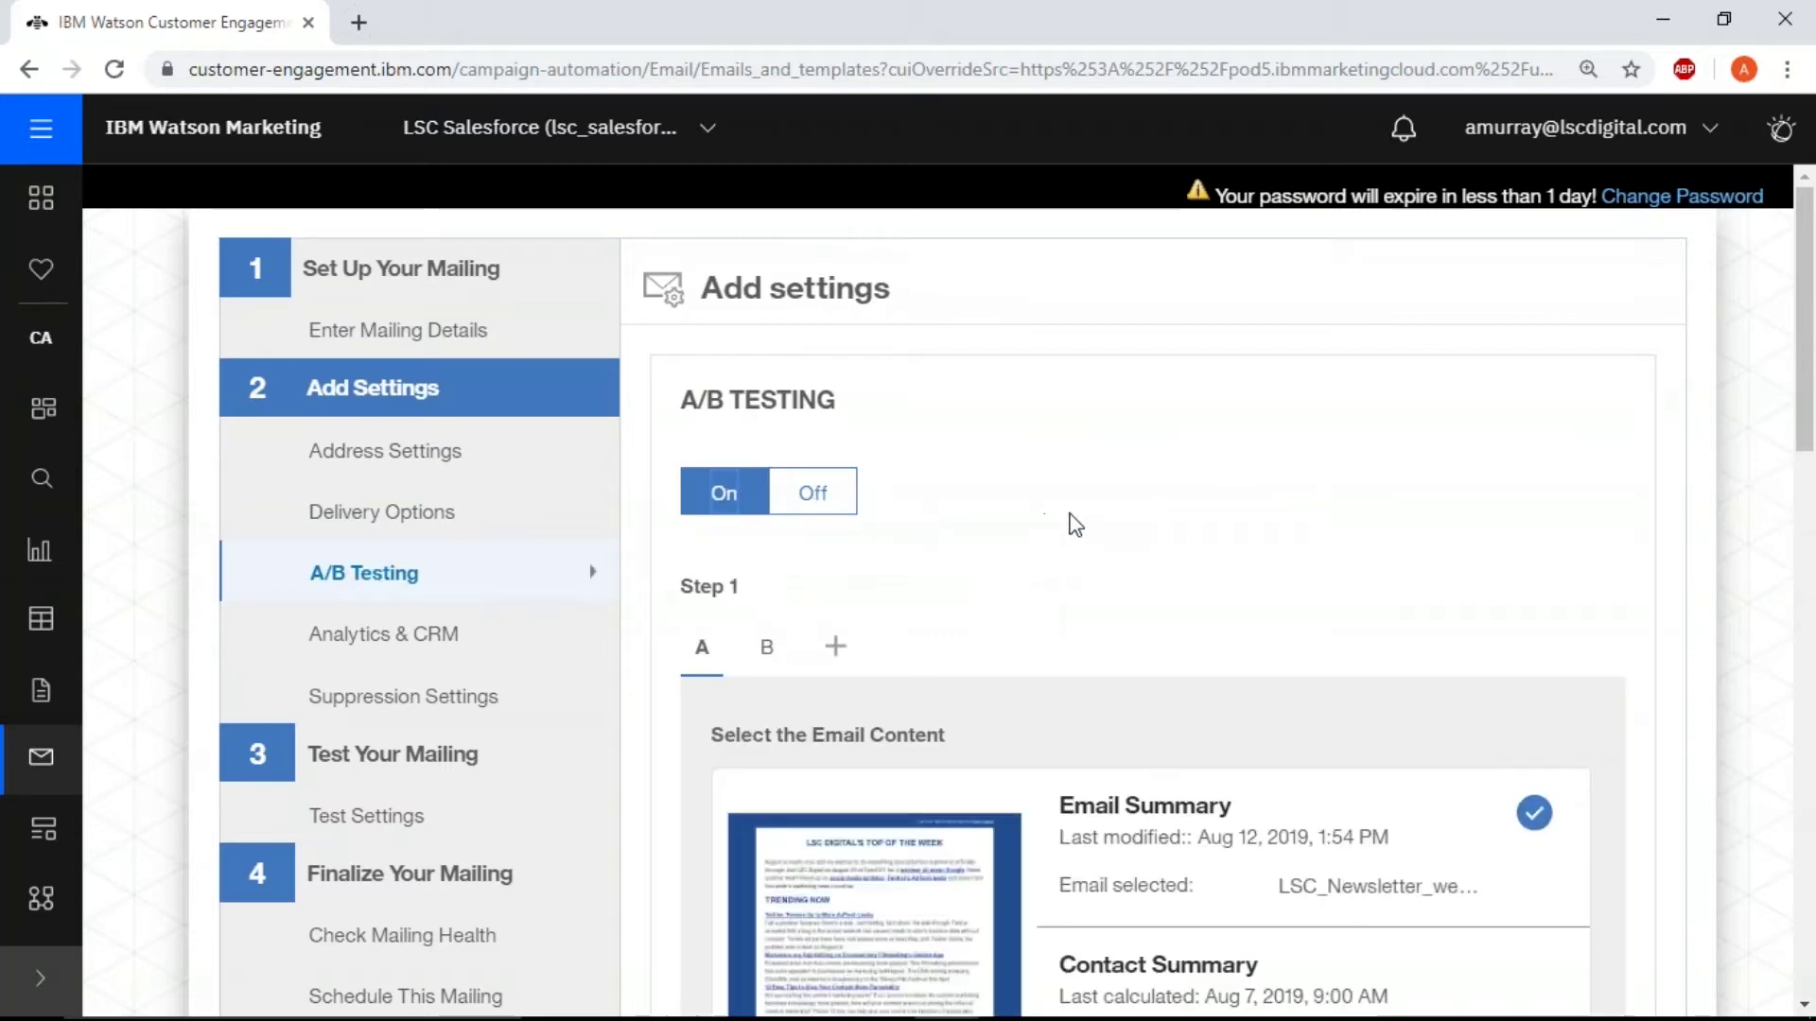
scroll(1076, 526, down, 2)
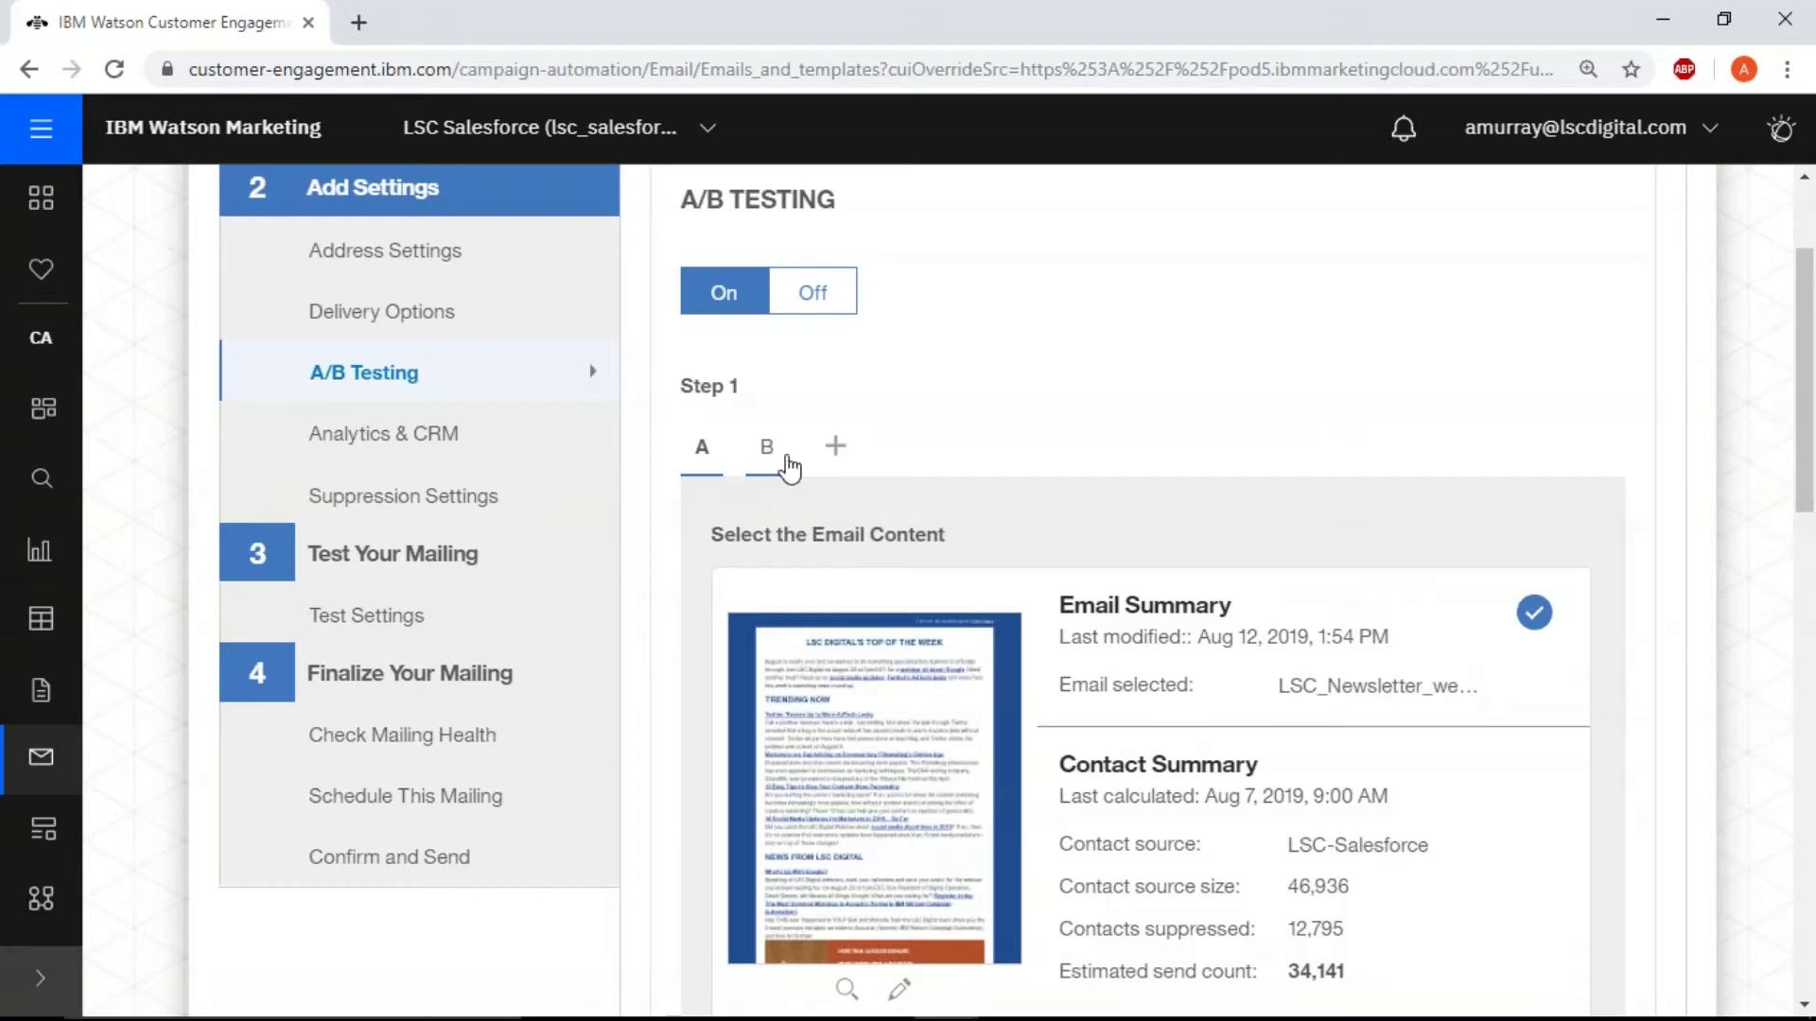
click(768, 454)
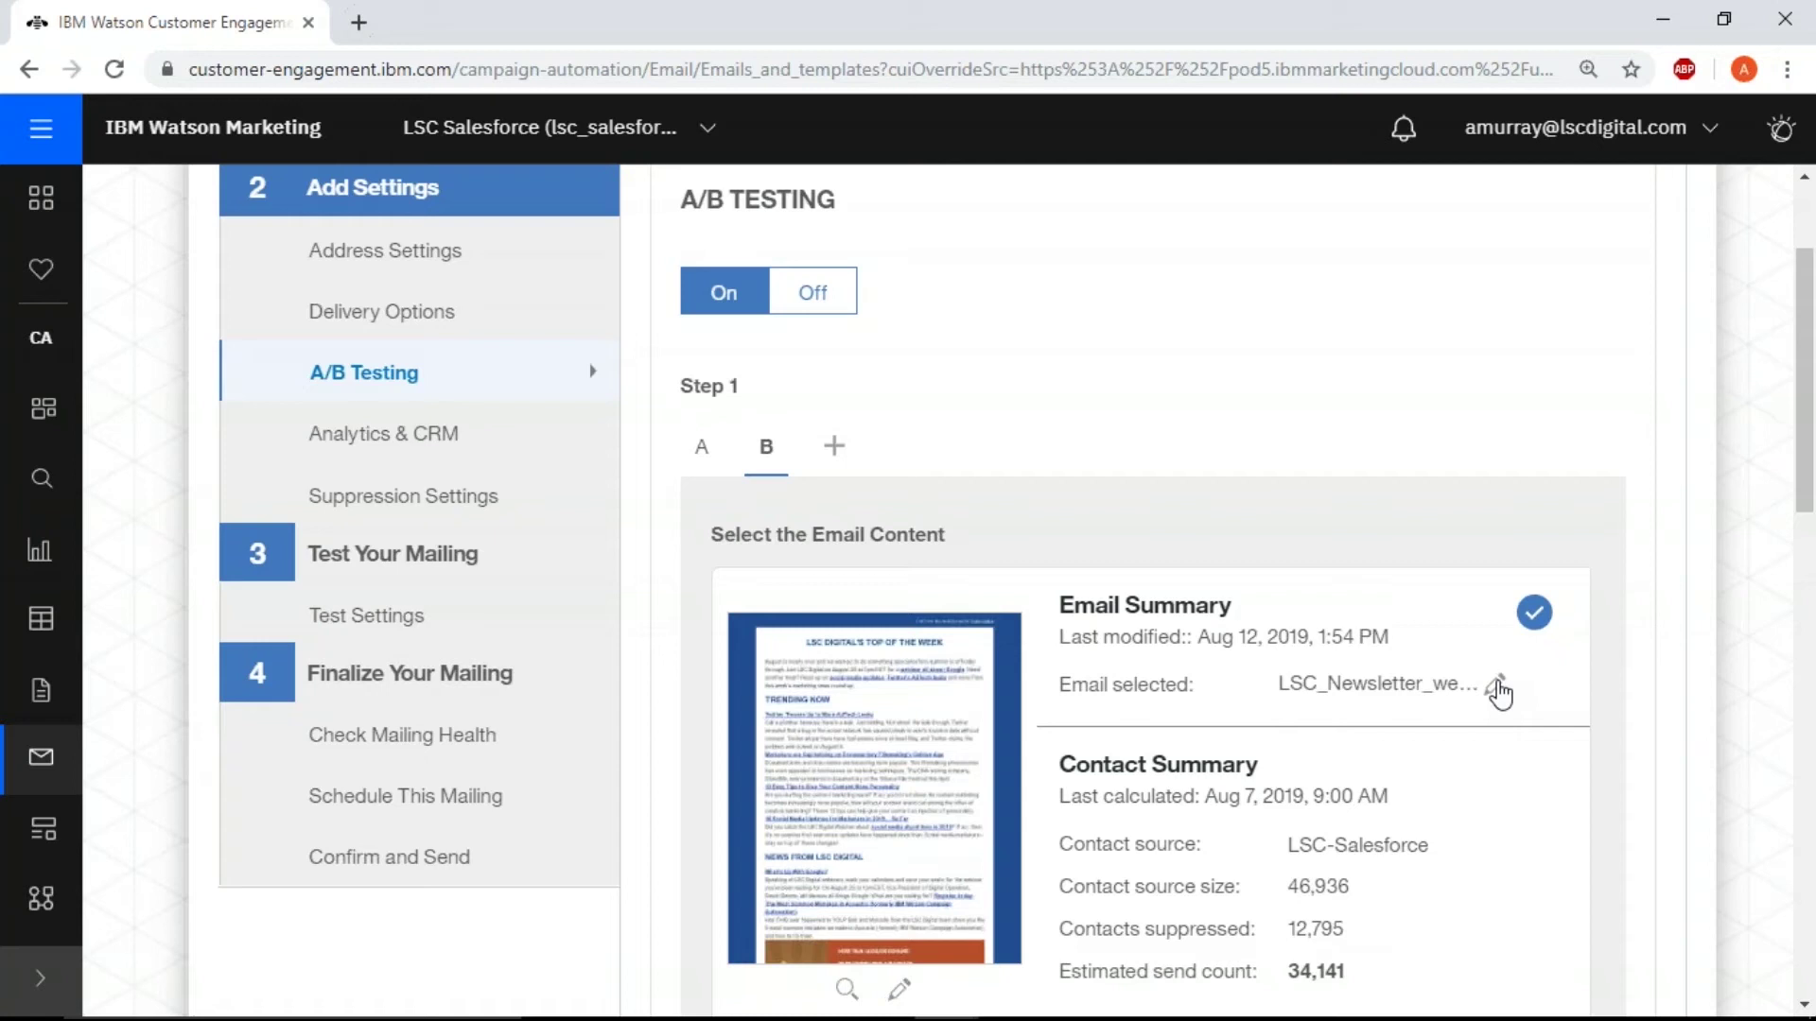
- Replace version B's email with the LSC_Newsletter_wednesday_08142019_Image template from LSC Video
click(1496, 686)
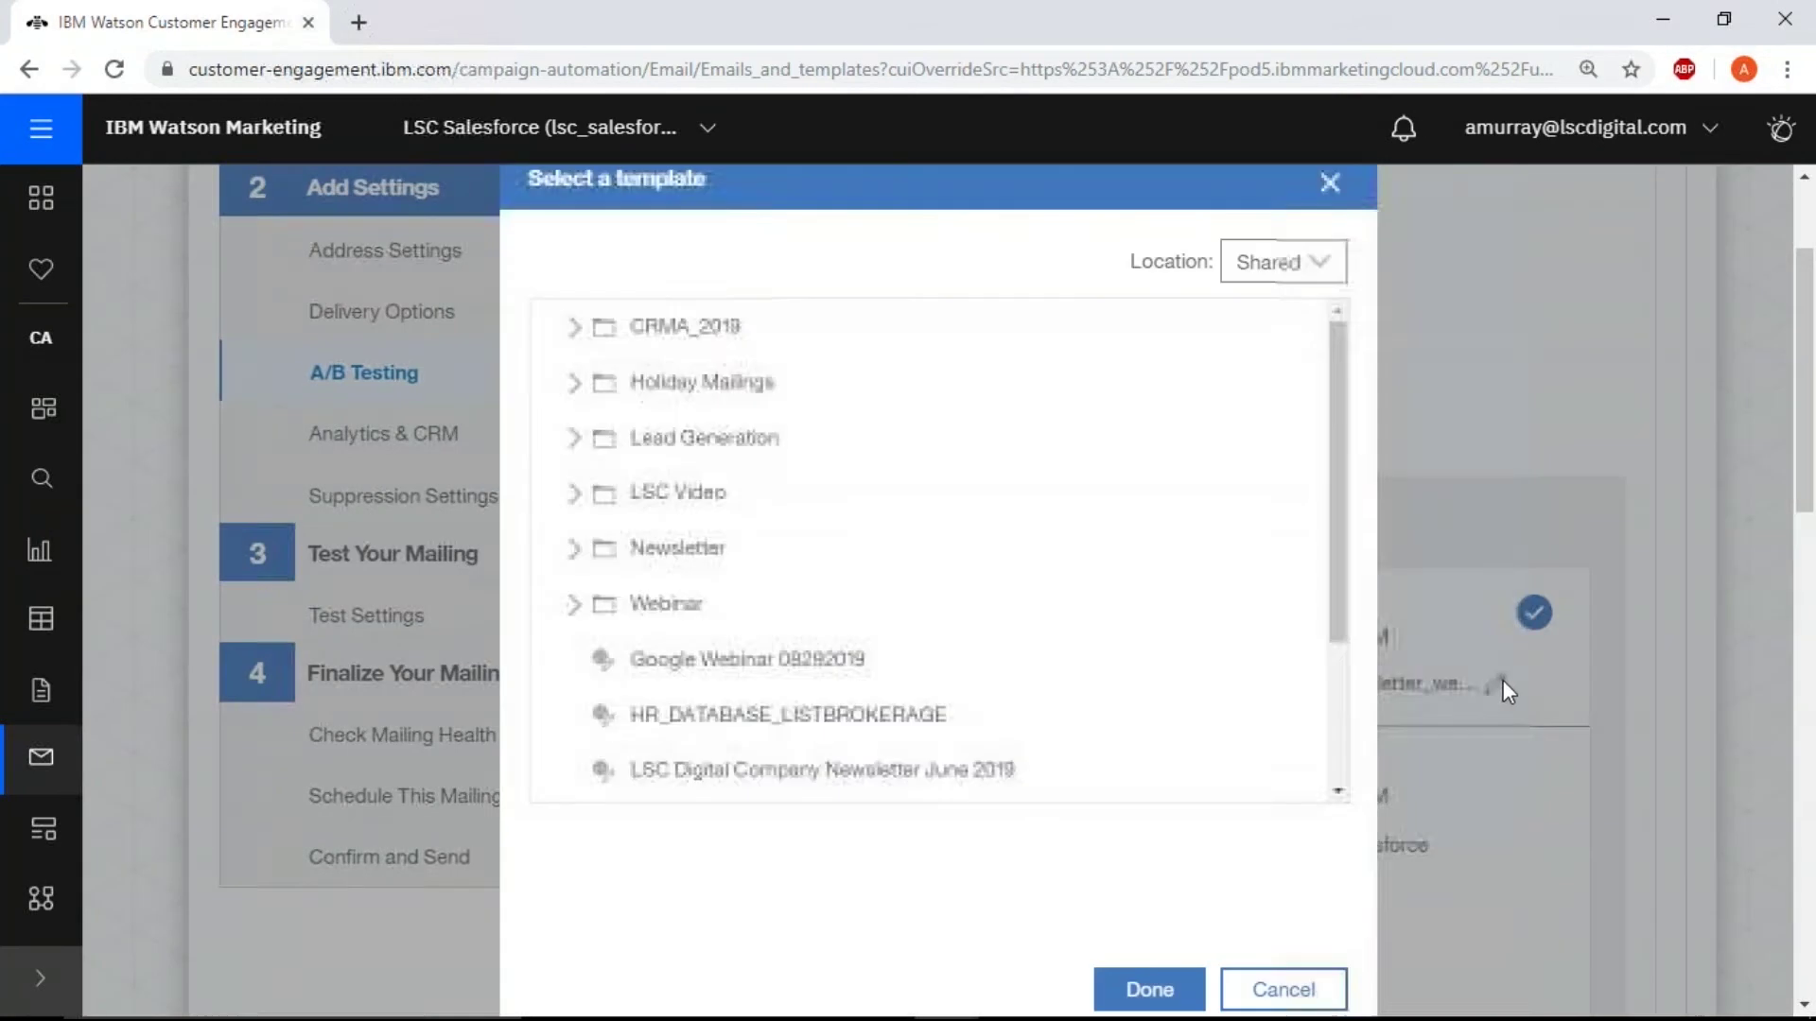
click(572, 492)
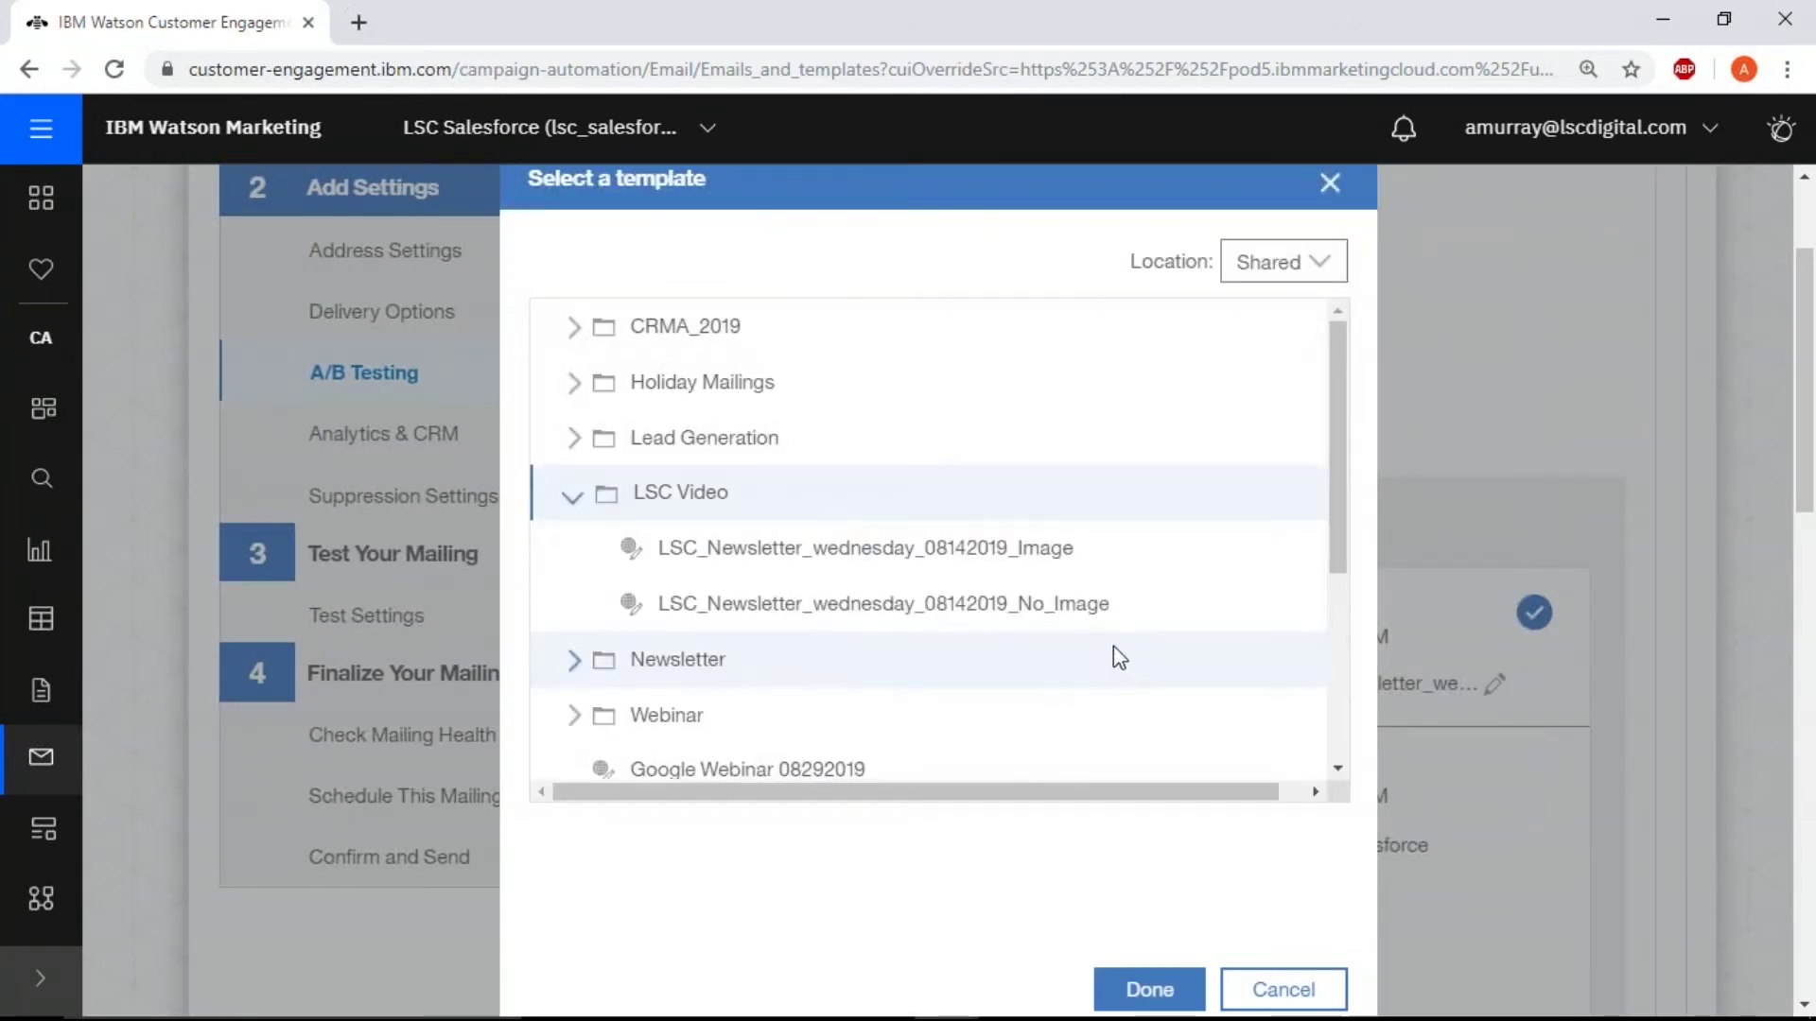
click(912, 557)
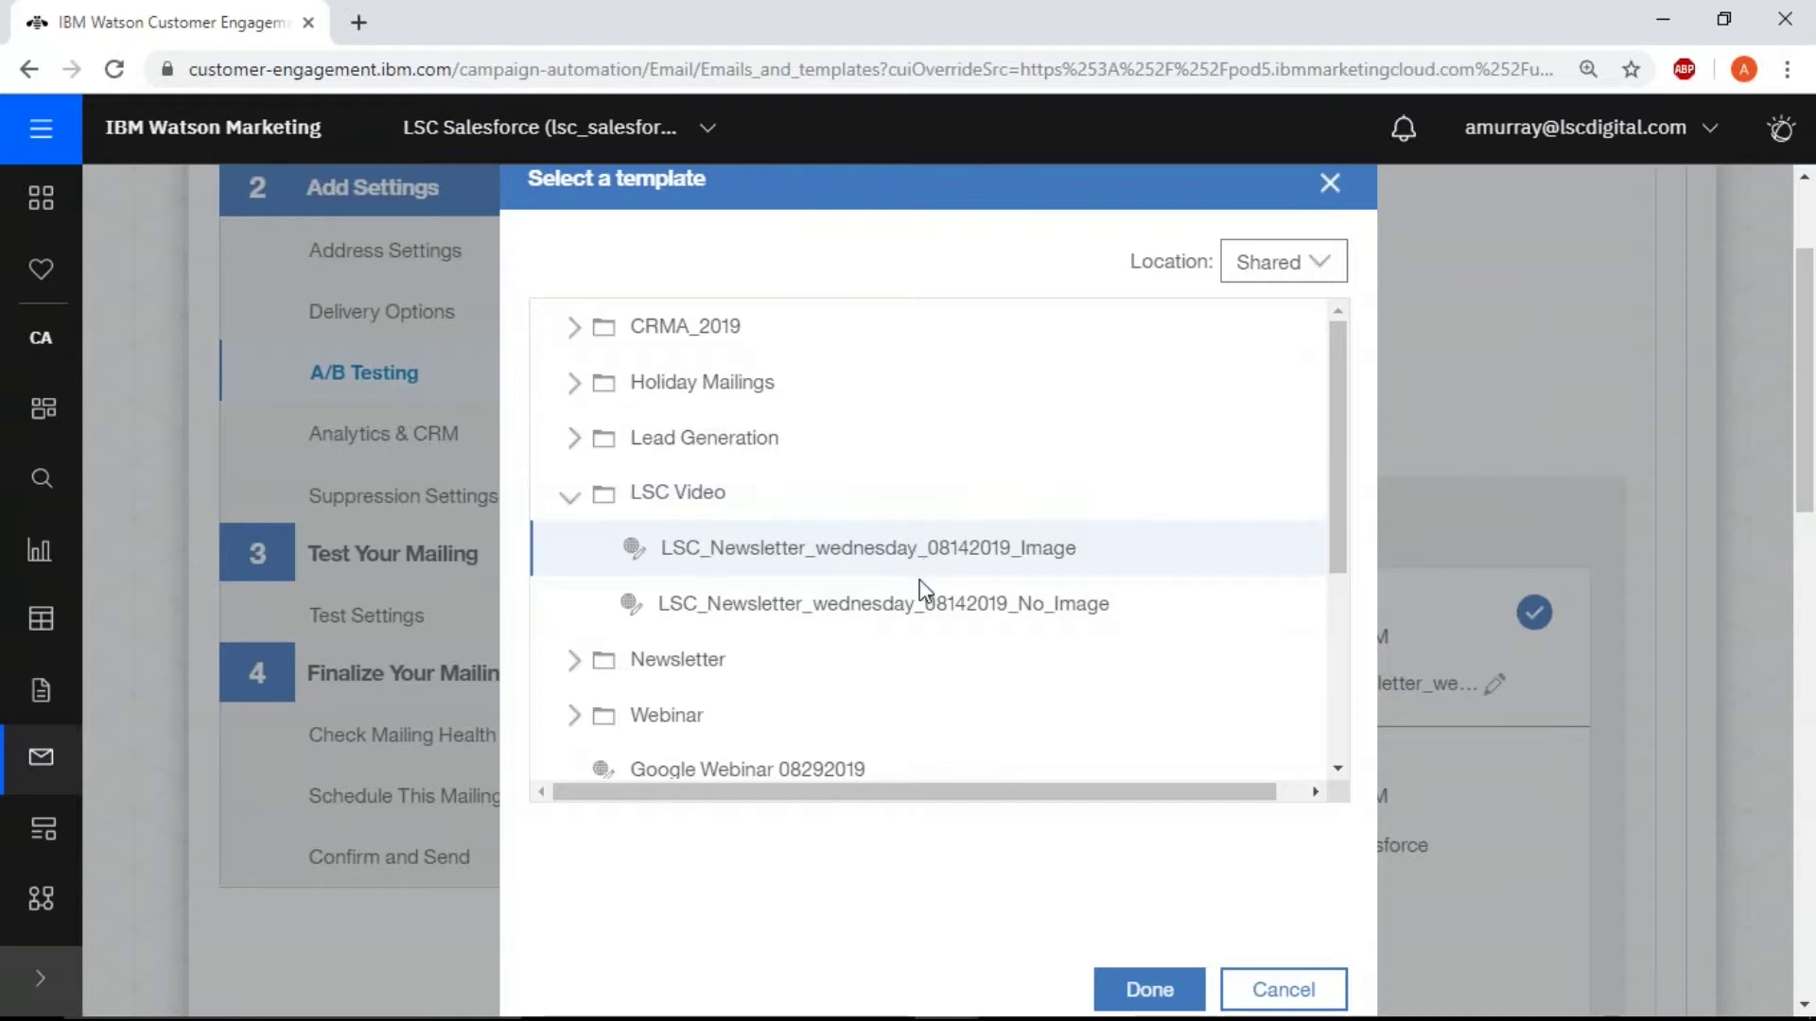
click(1149, 990)
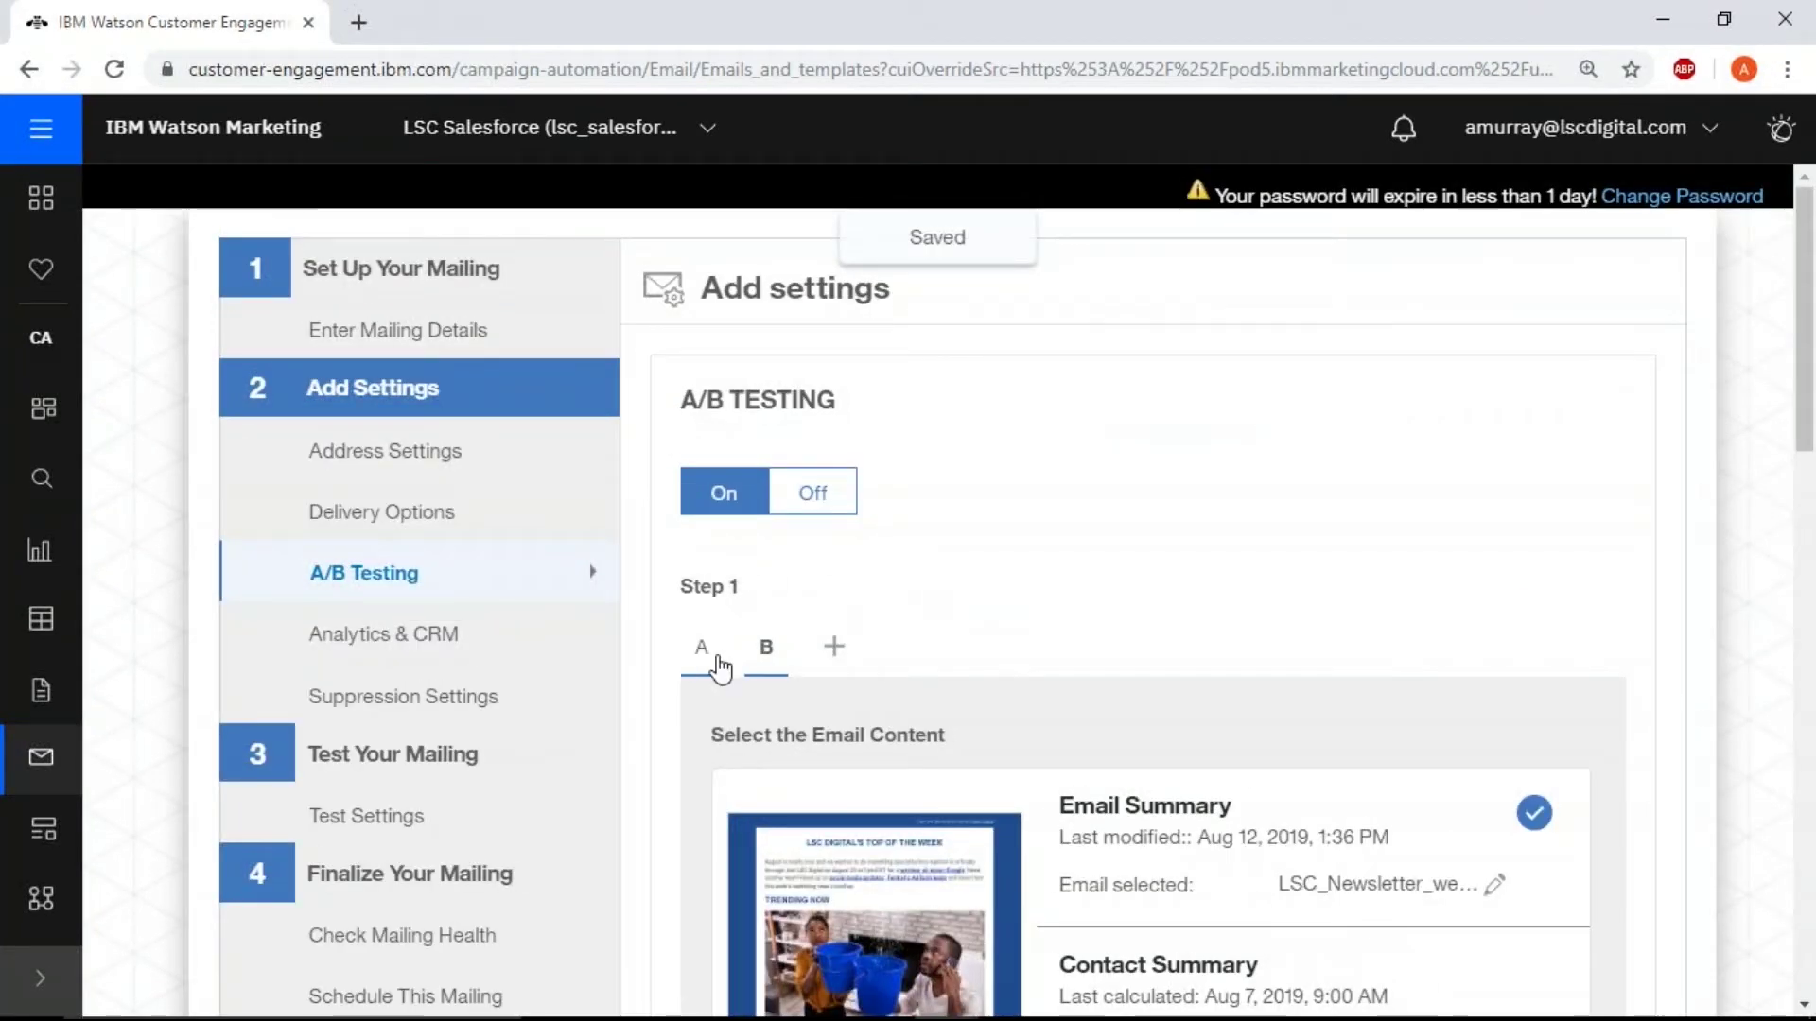
click(699, 662)
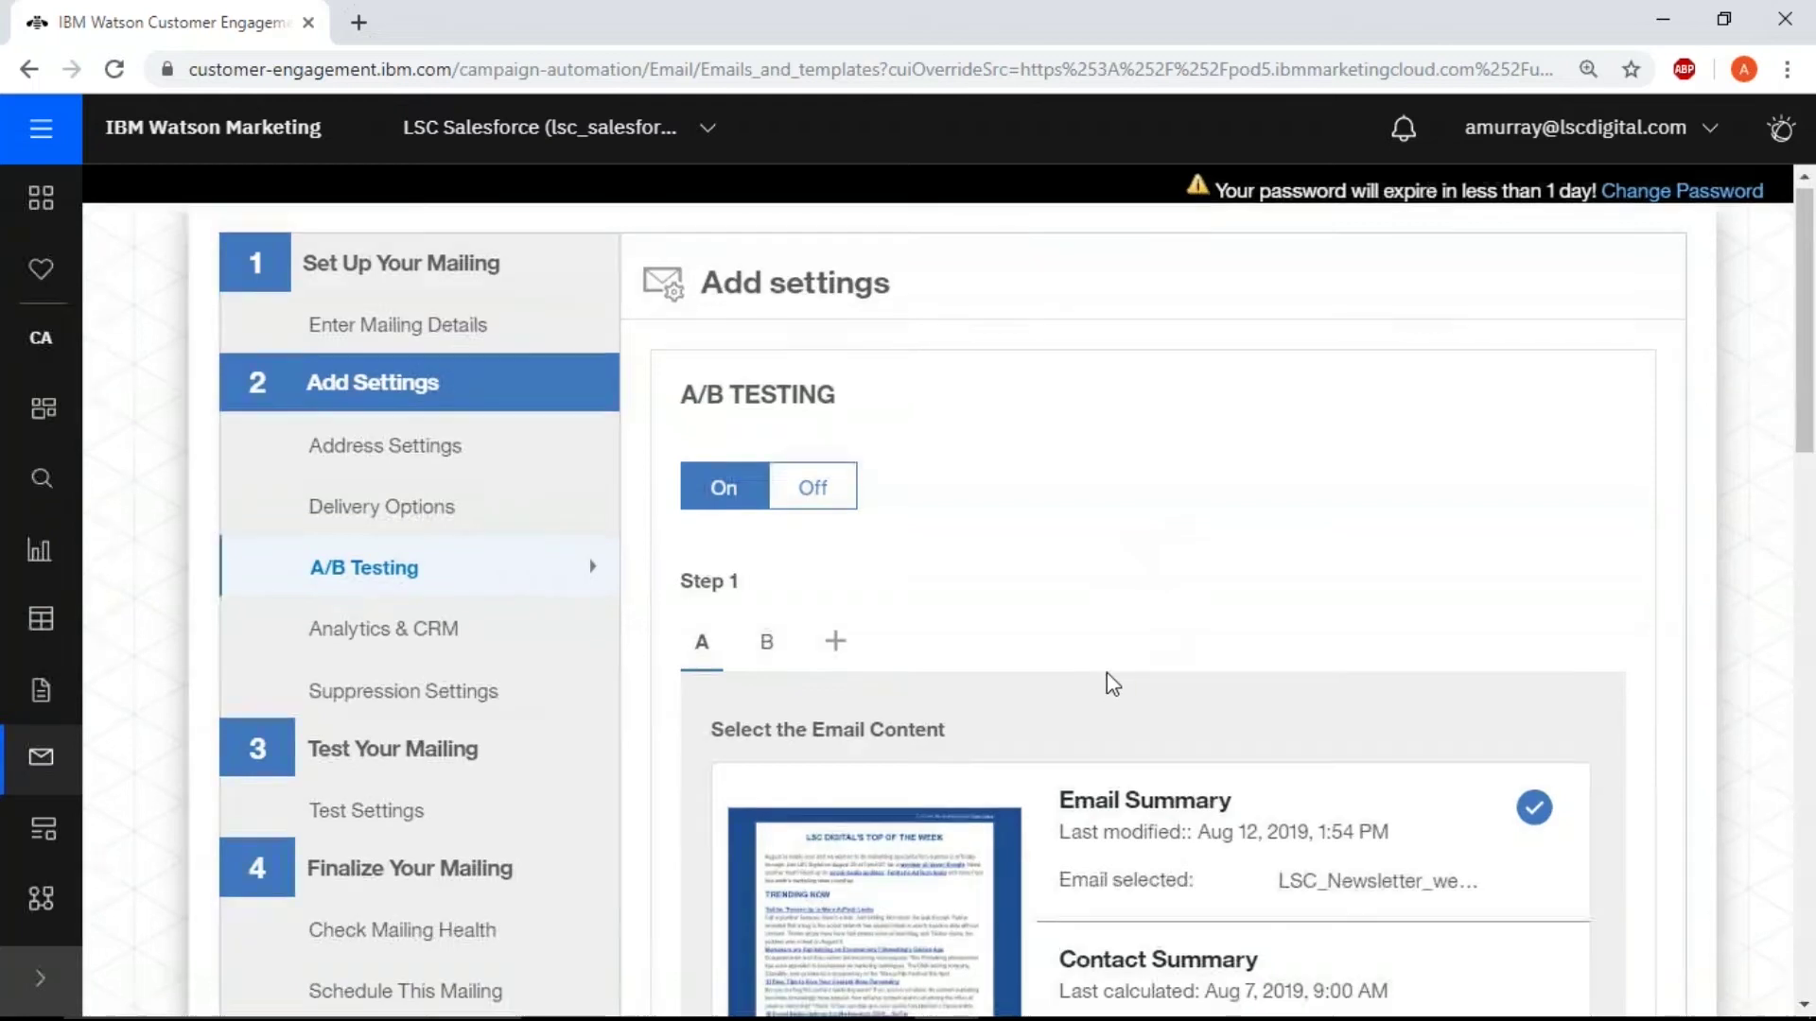
scroll(1107, 677, down, 3)
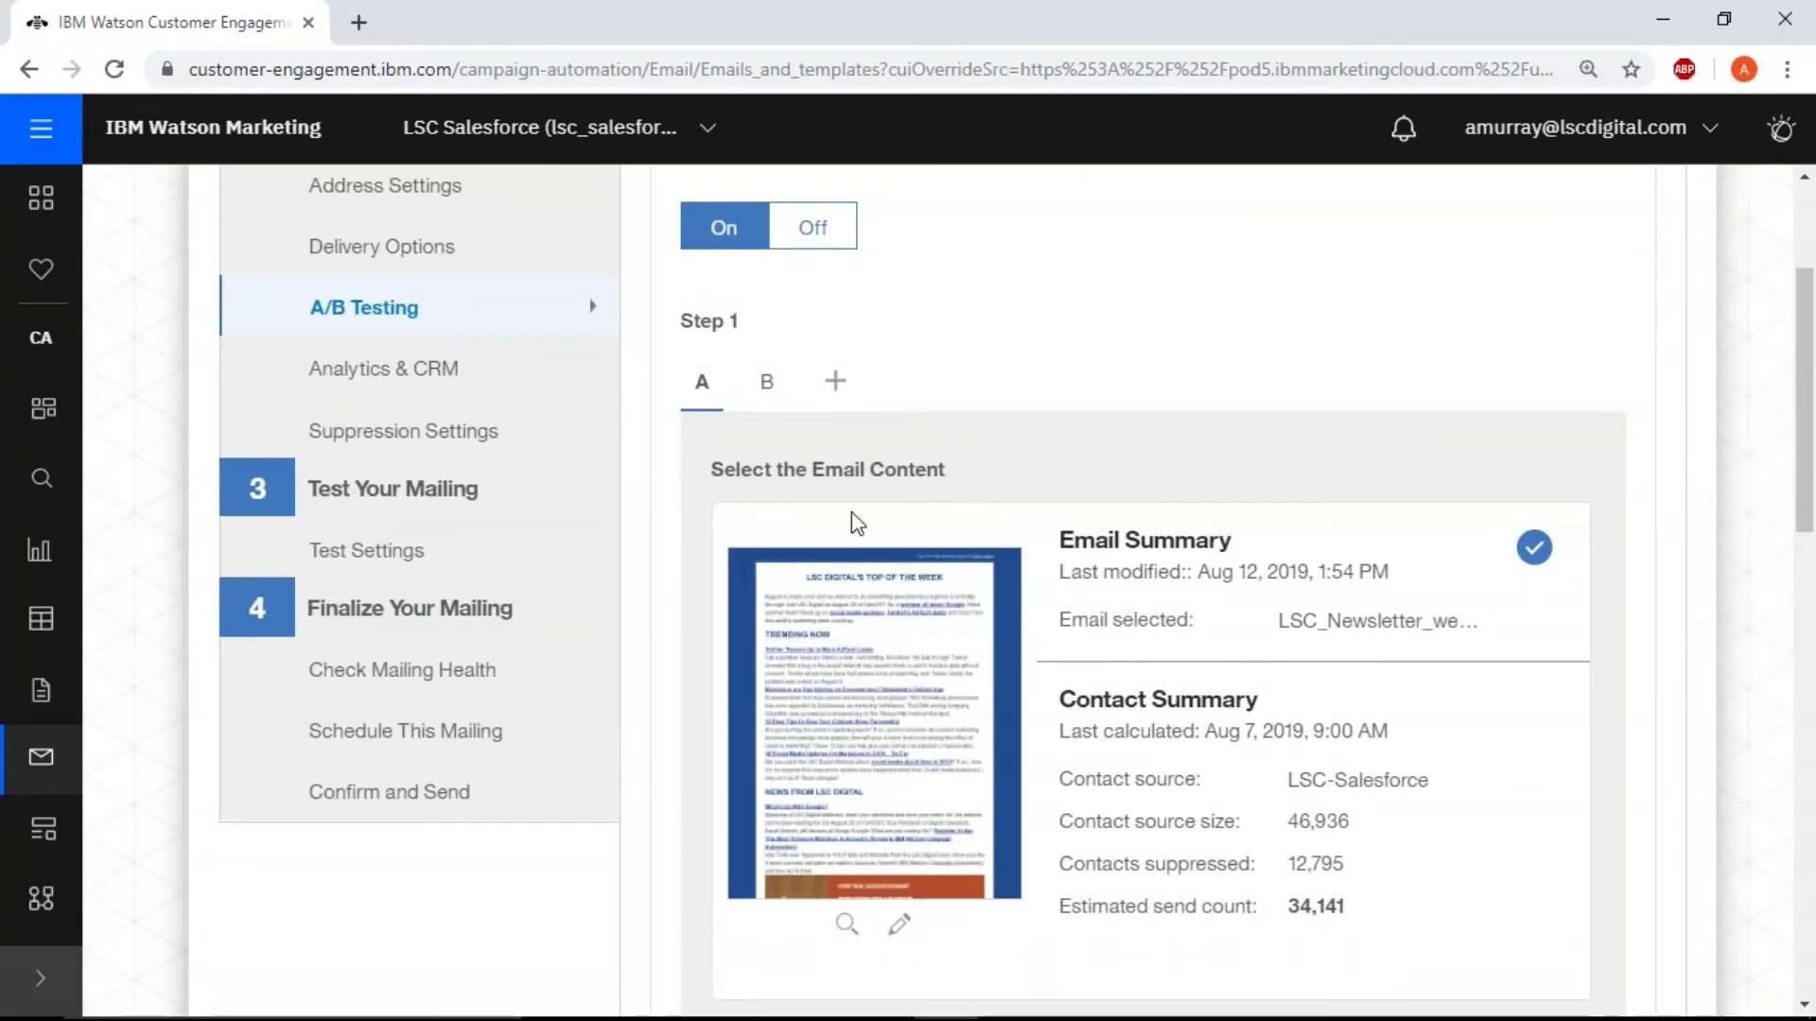
click(768, 387)
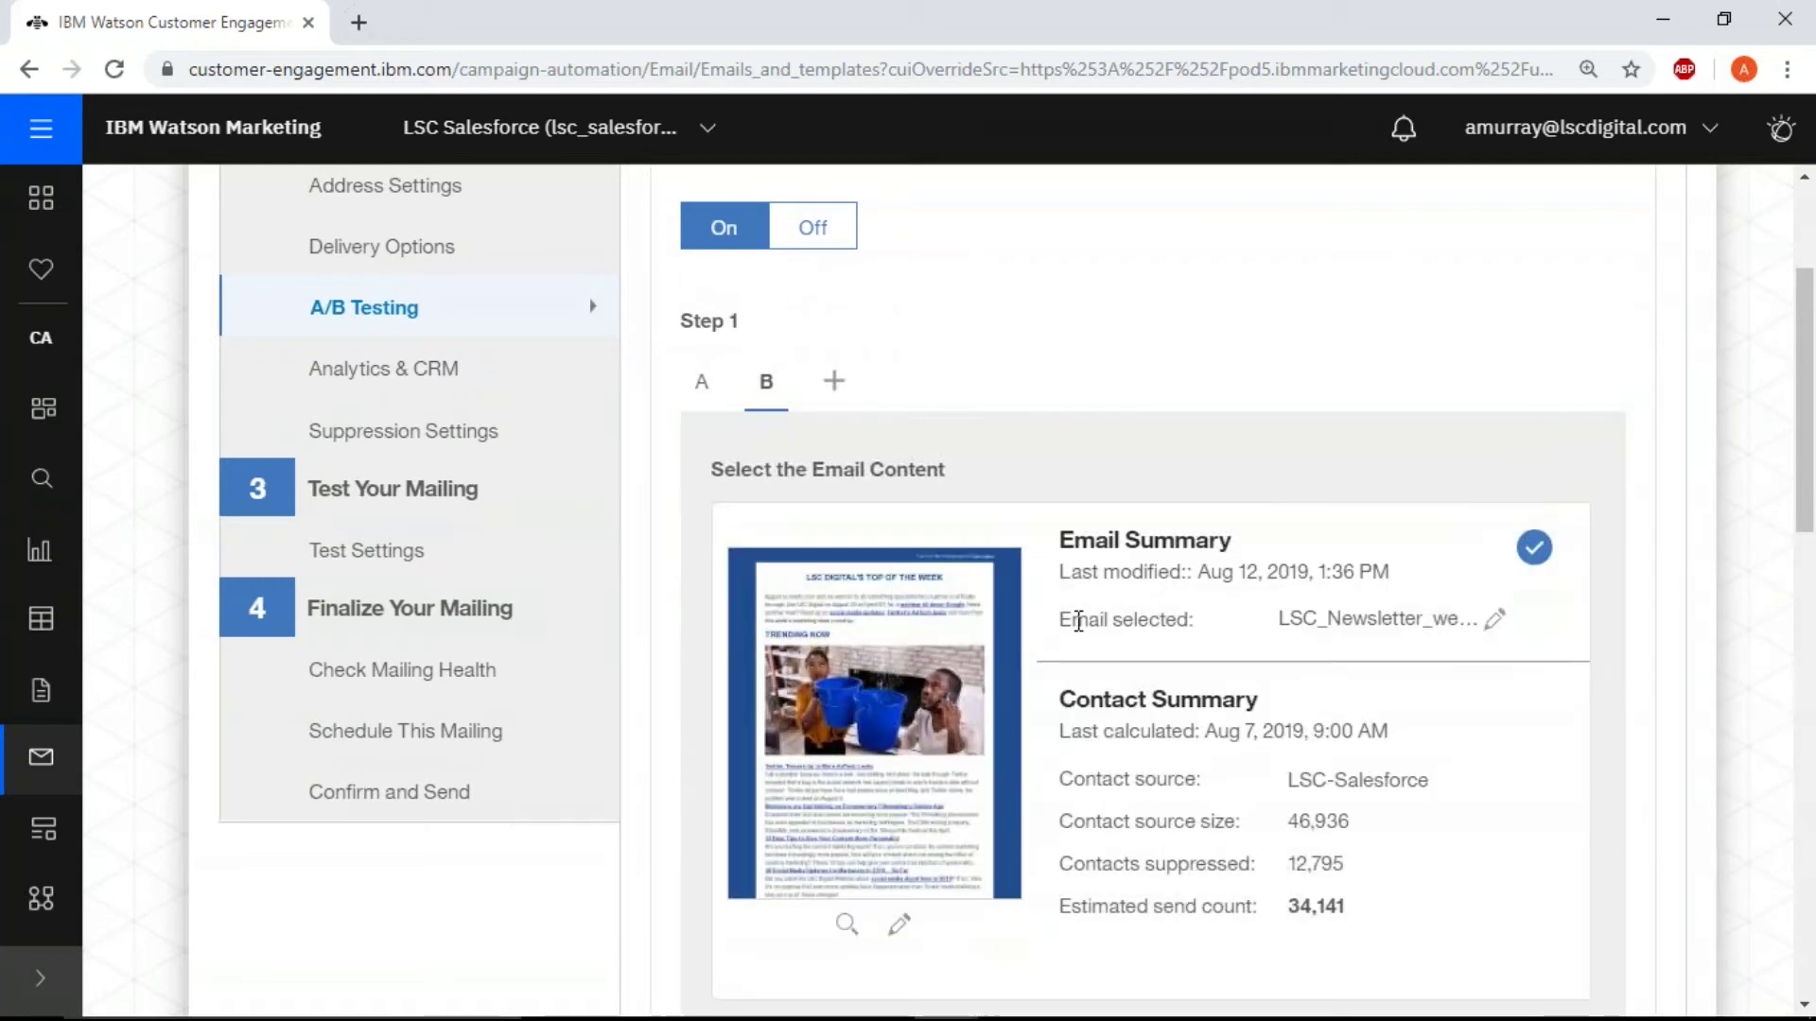
scroll(893, 567, down, 7)
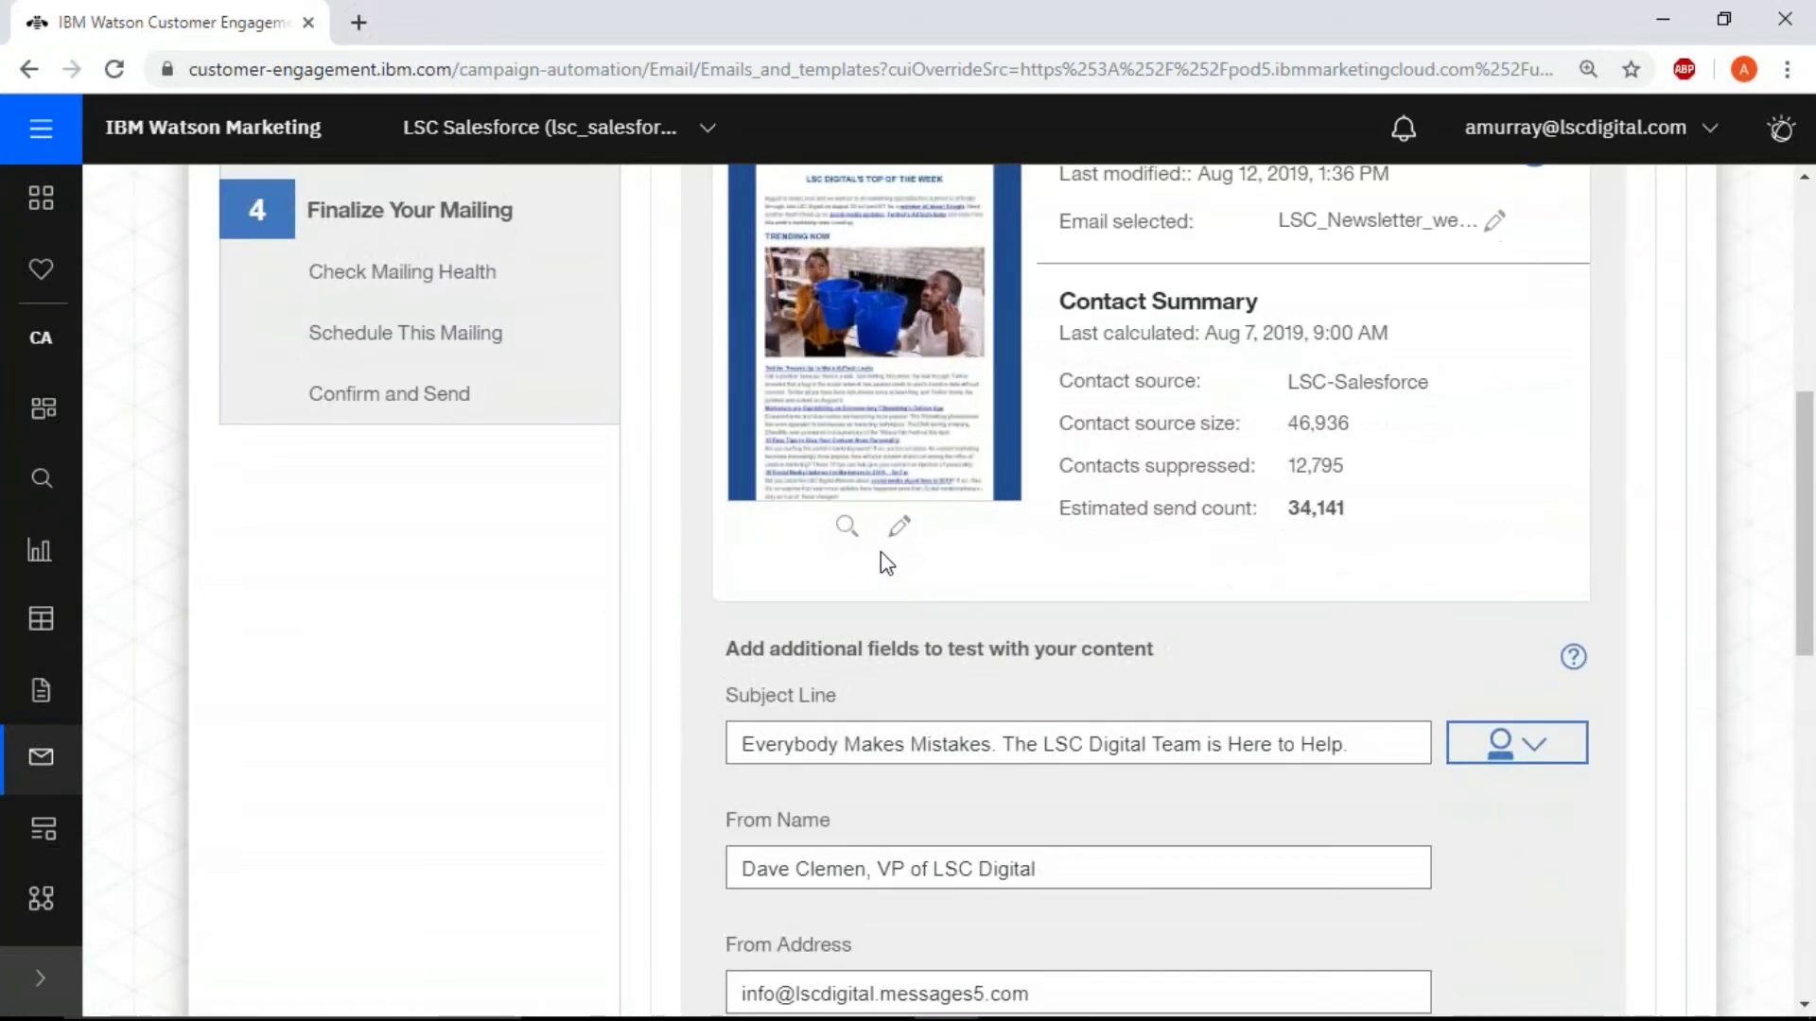
scroll(893, 574, down, 4)
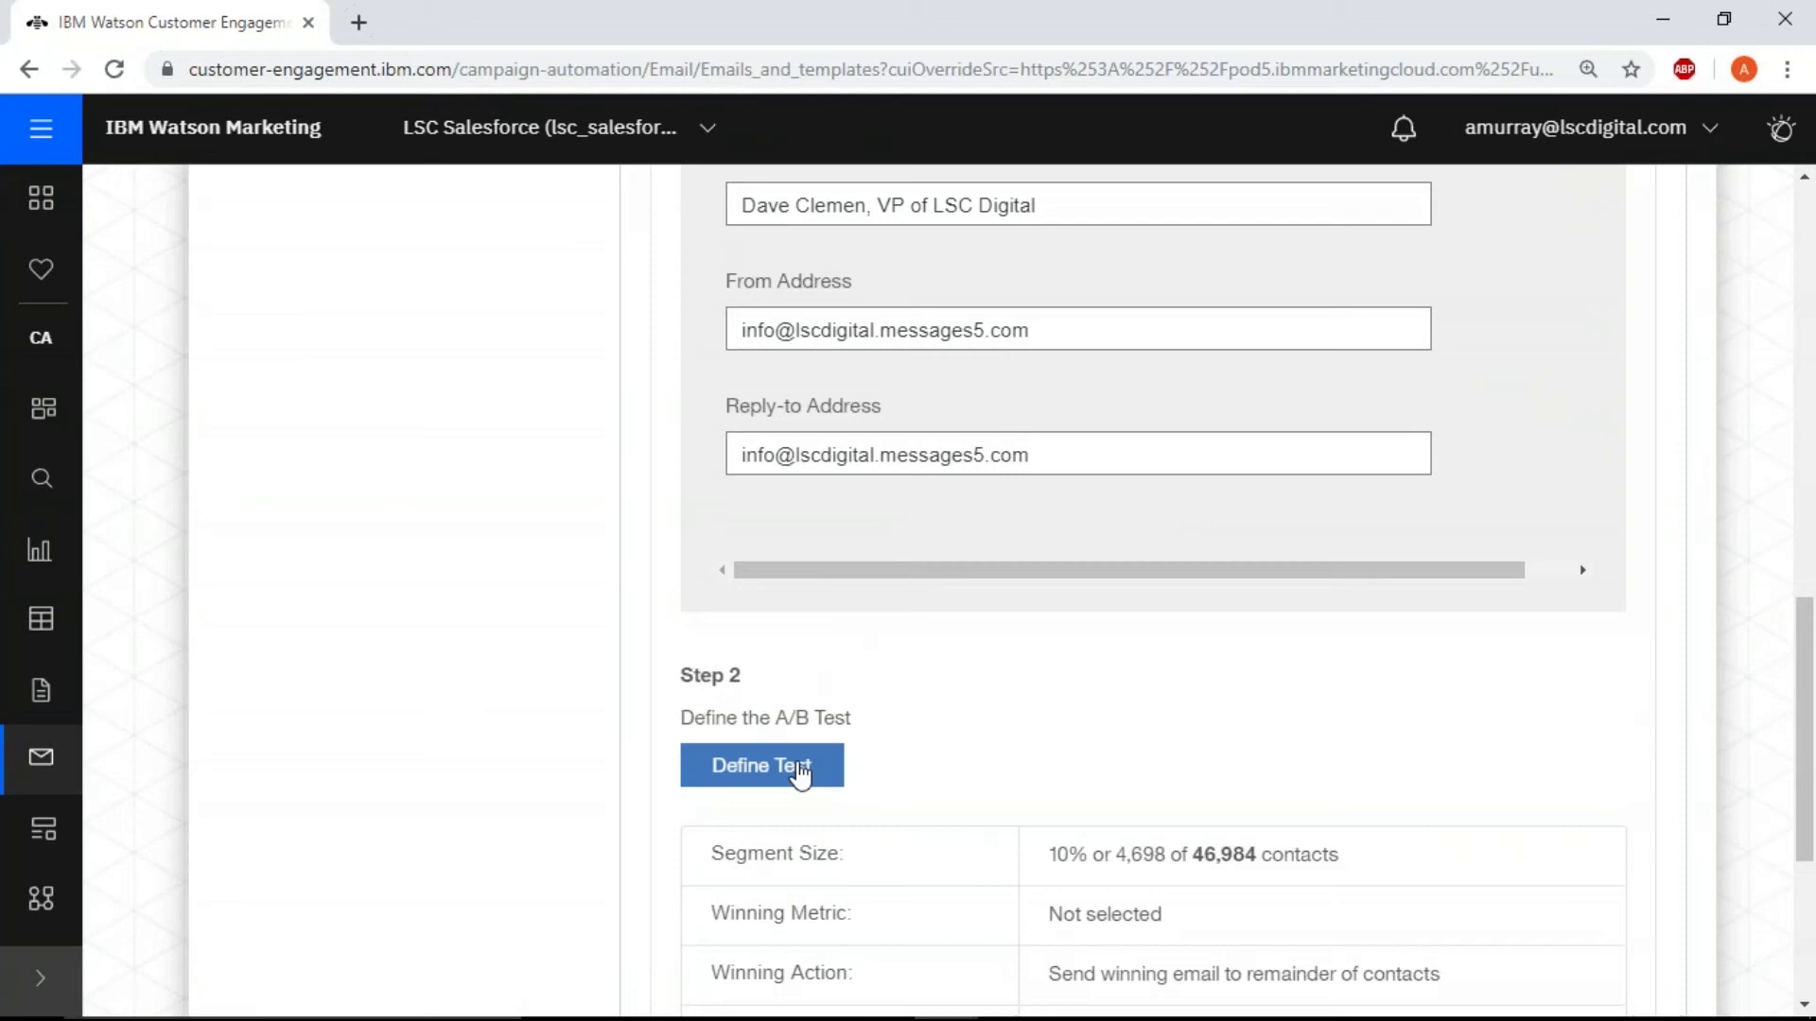
scroll(782, 768, down, 4)
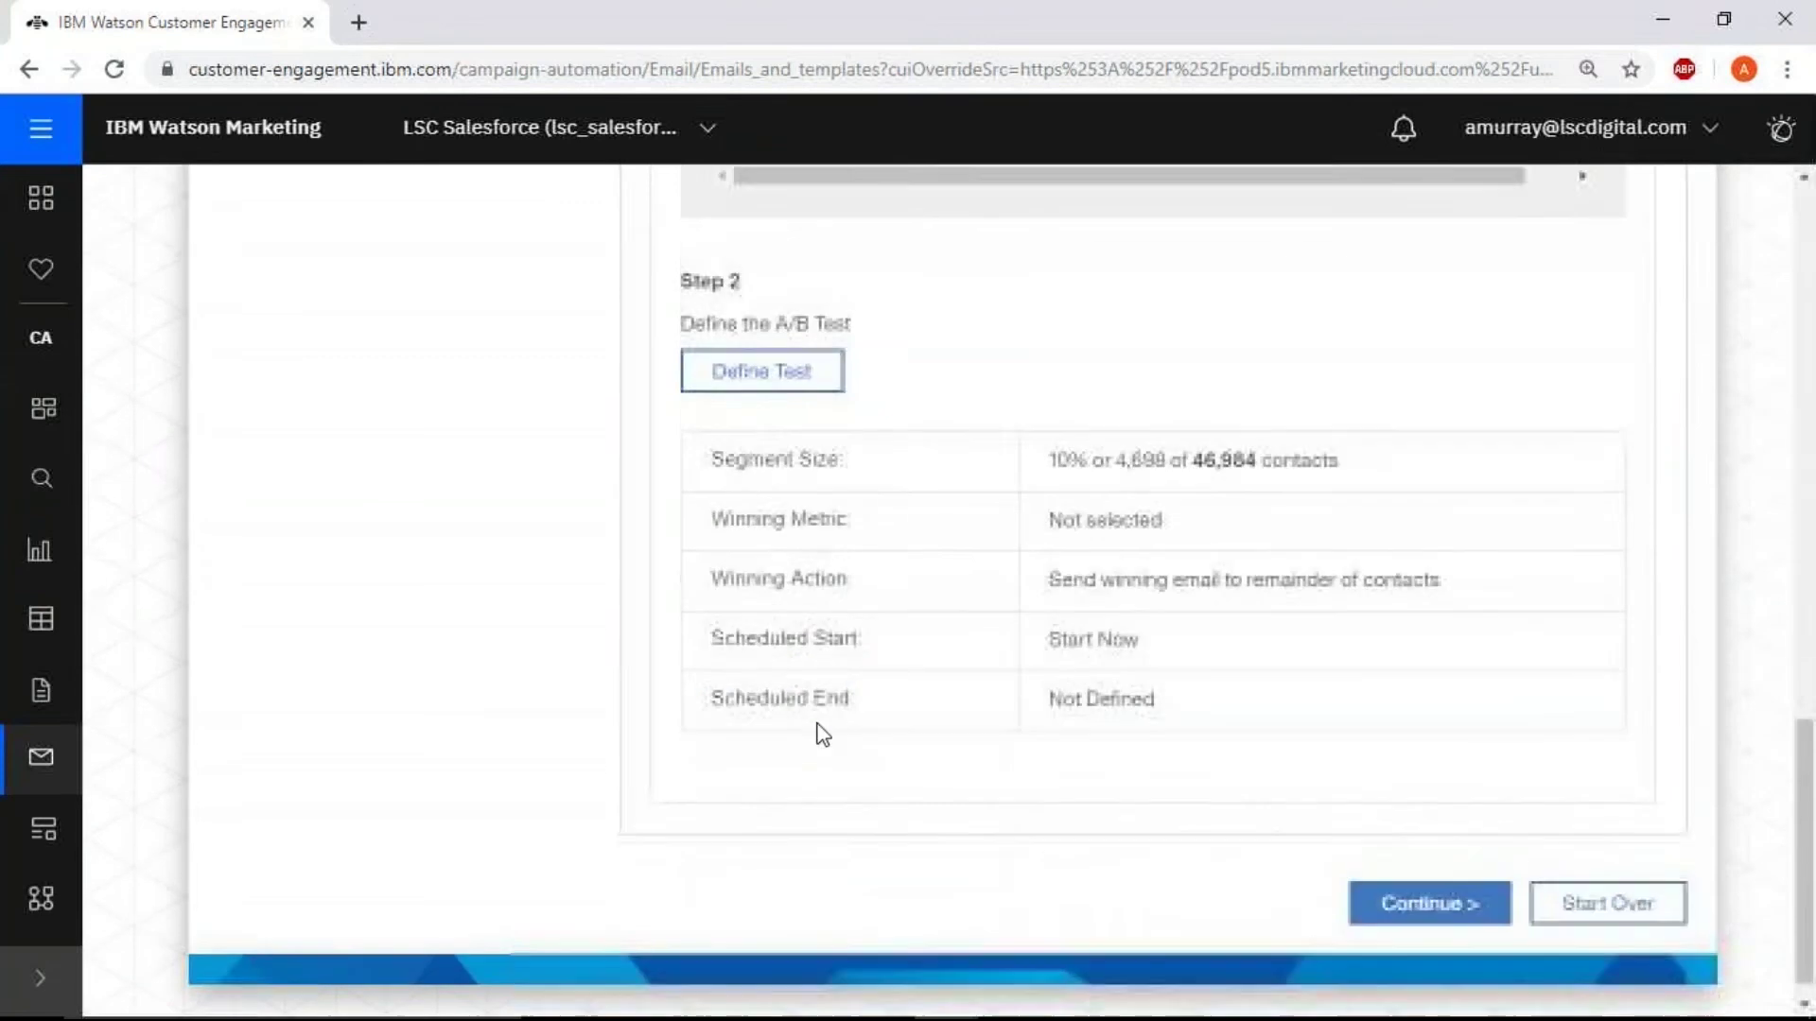
- Define the test with a 21% contact segment and Unique Click Rate as the winning metric
click(762, 376)
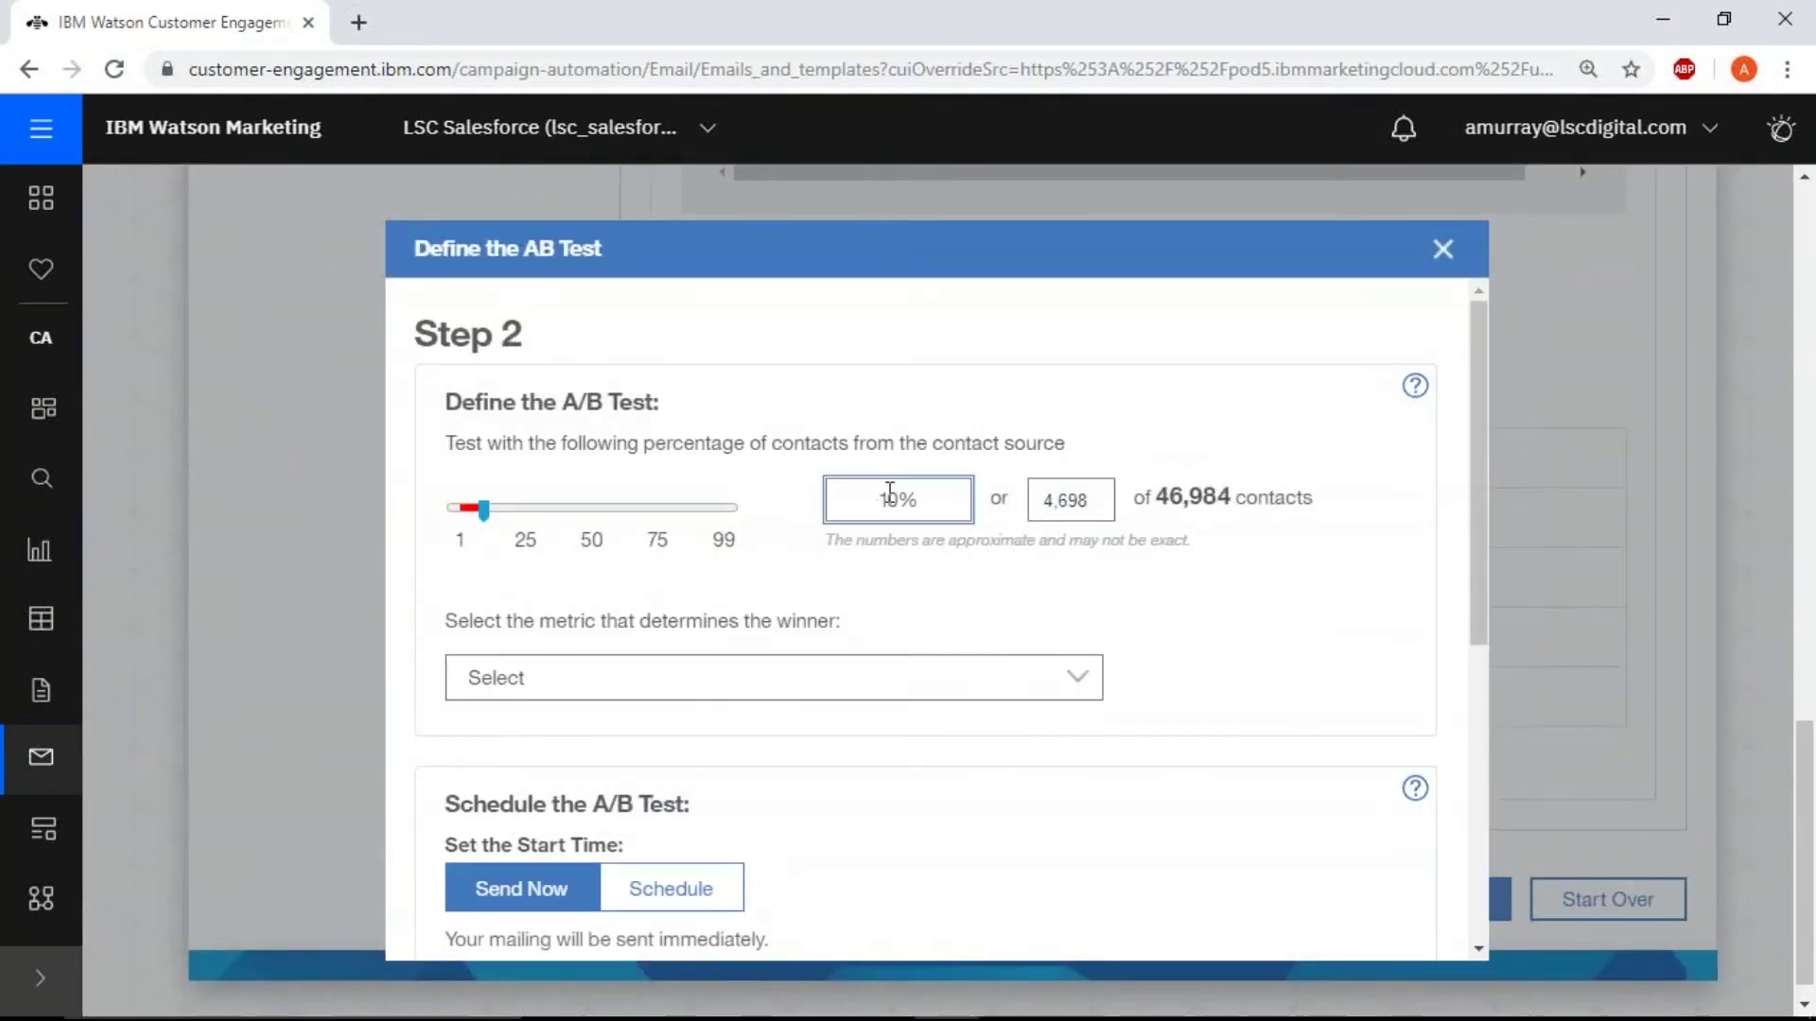
double_click(894, 498)
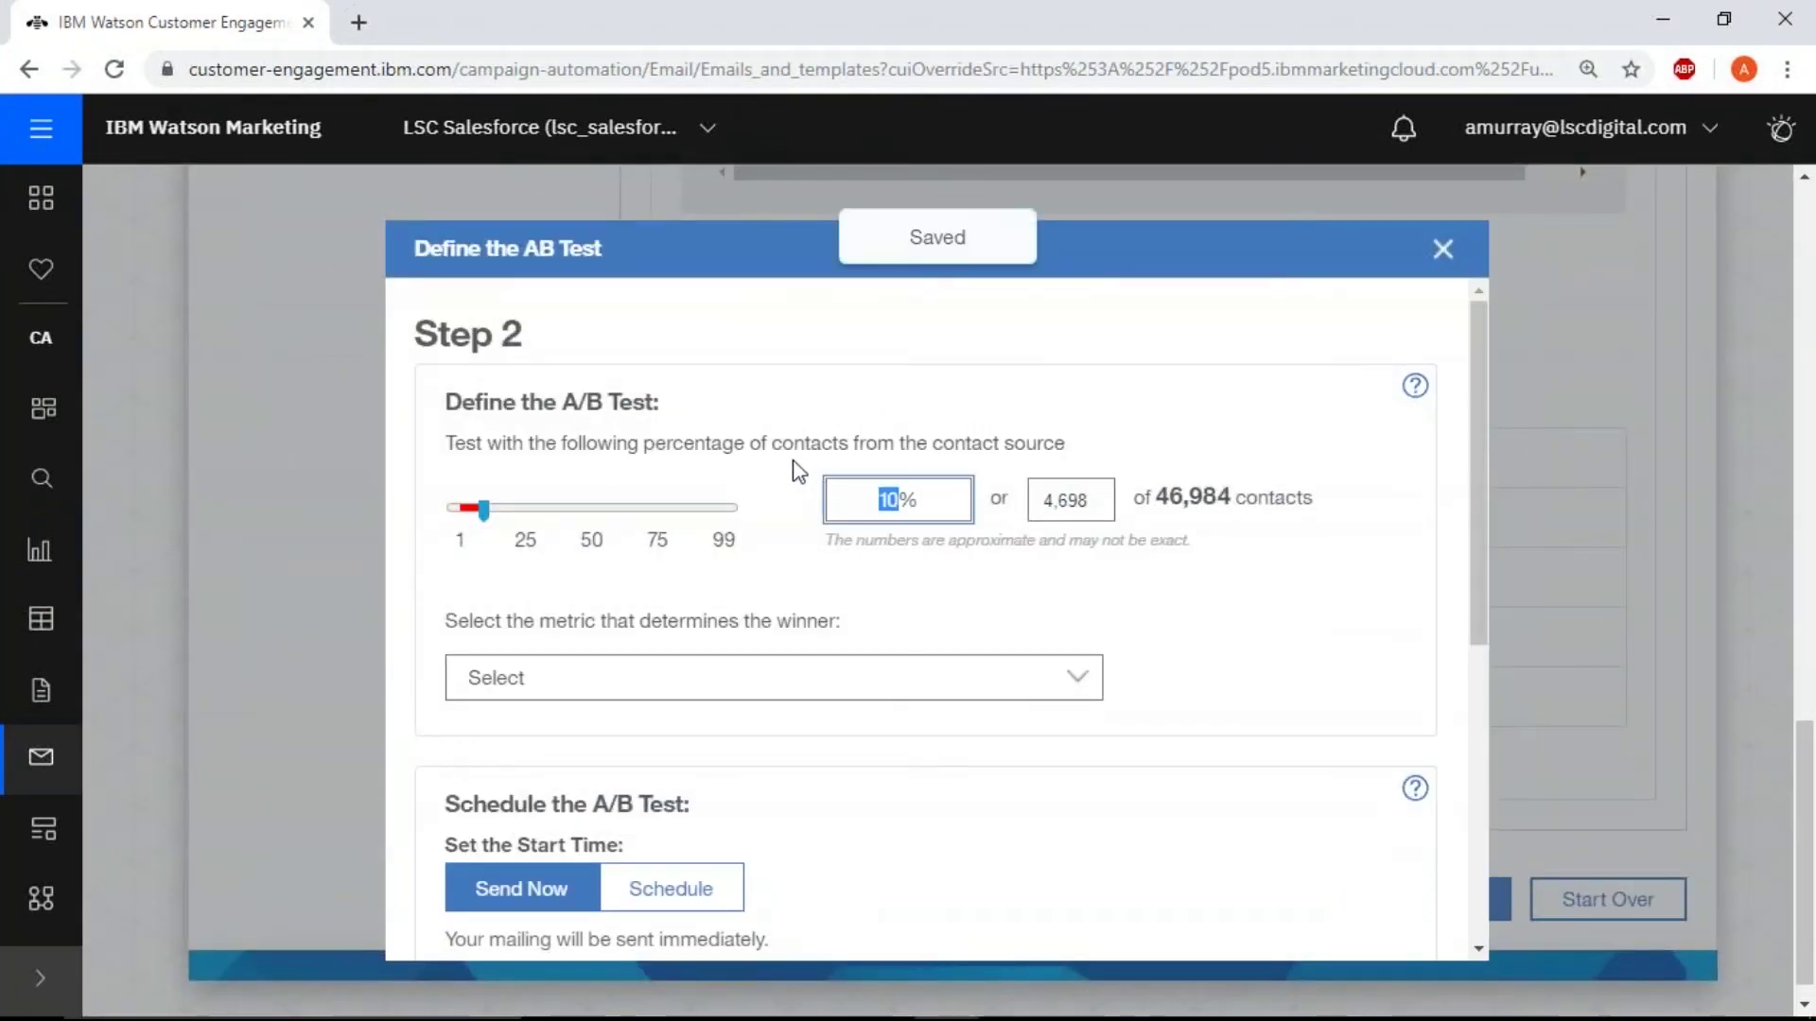
text(21)
click(1261, 596)
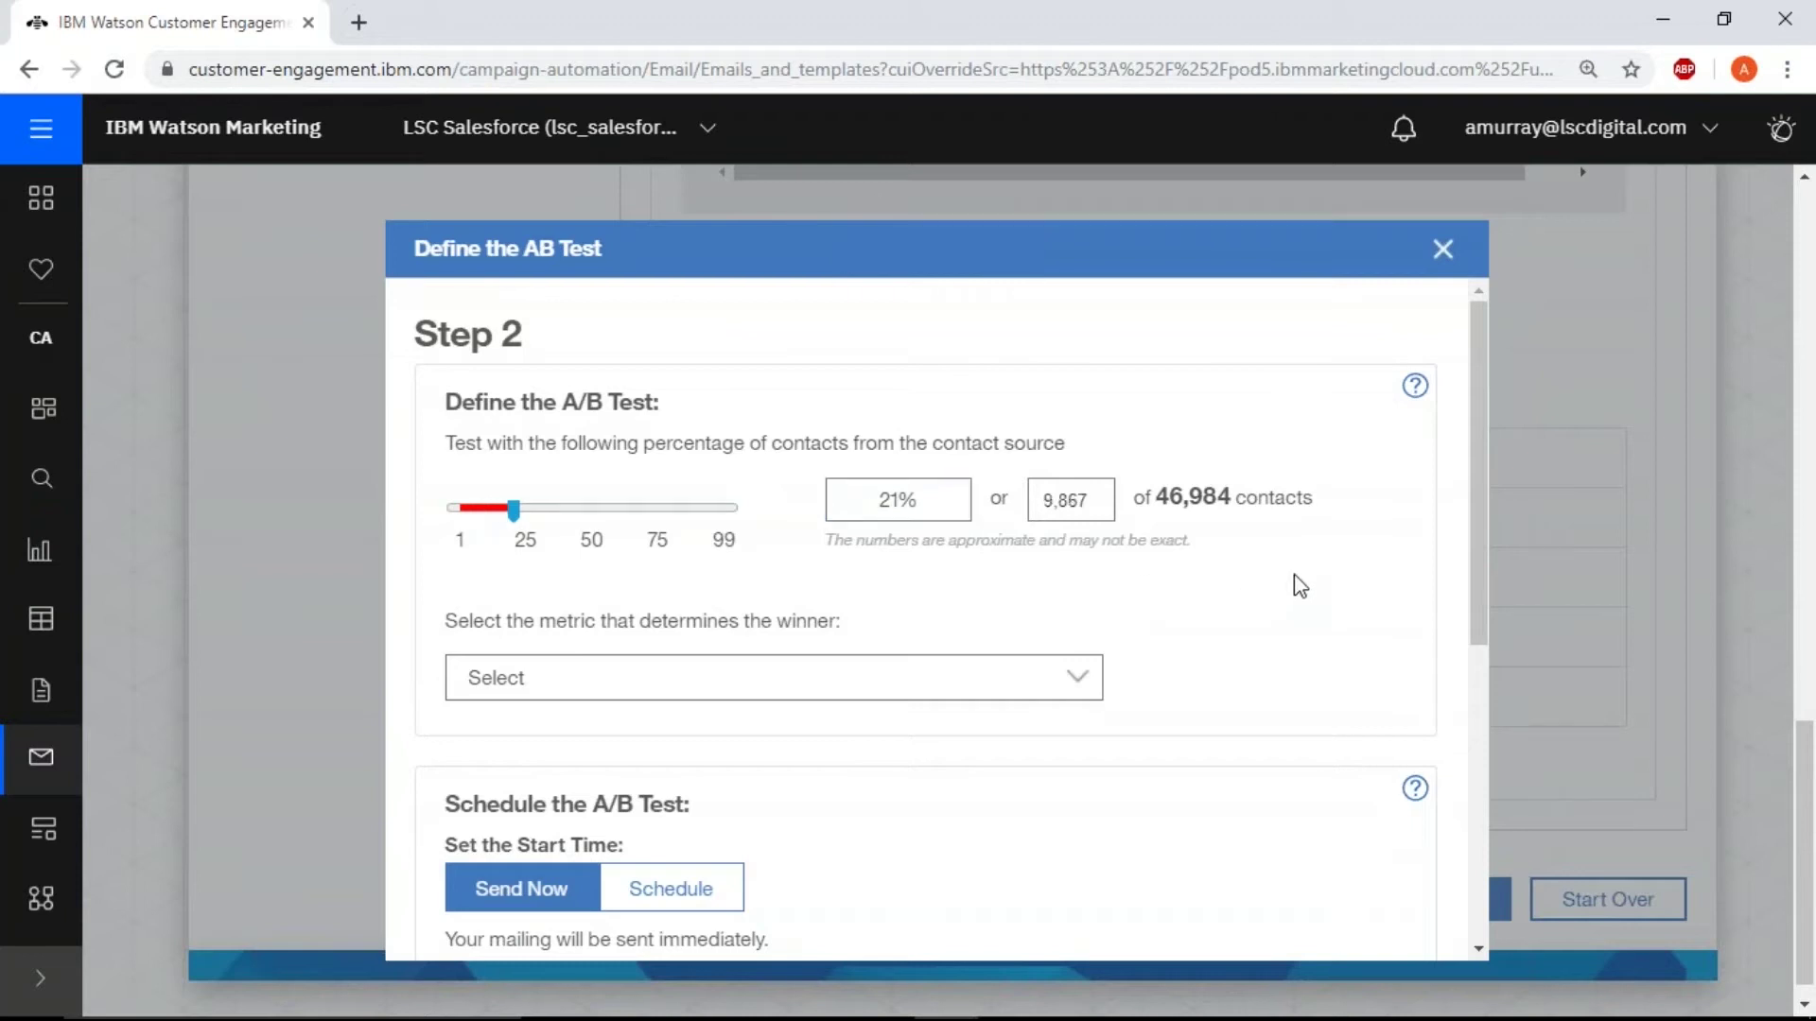
click(1078, 693)
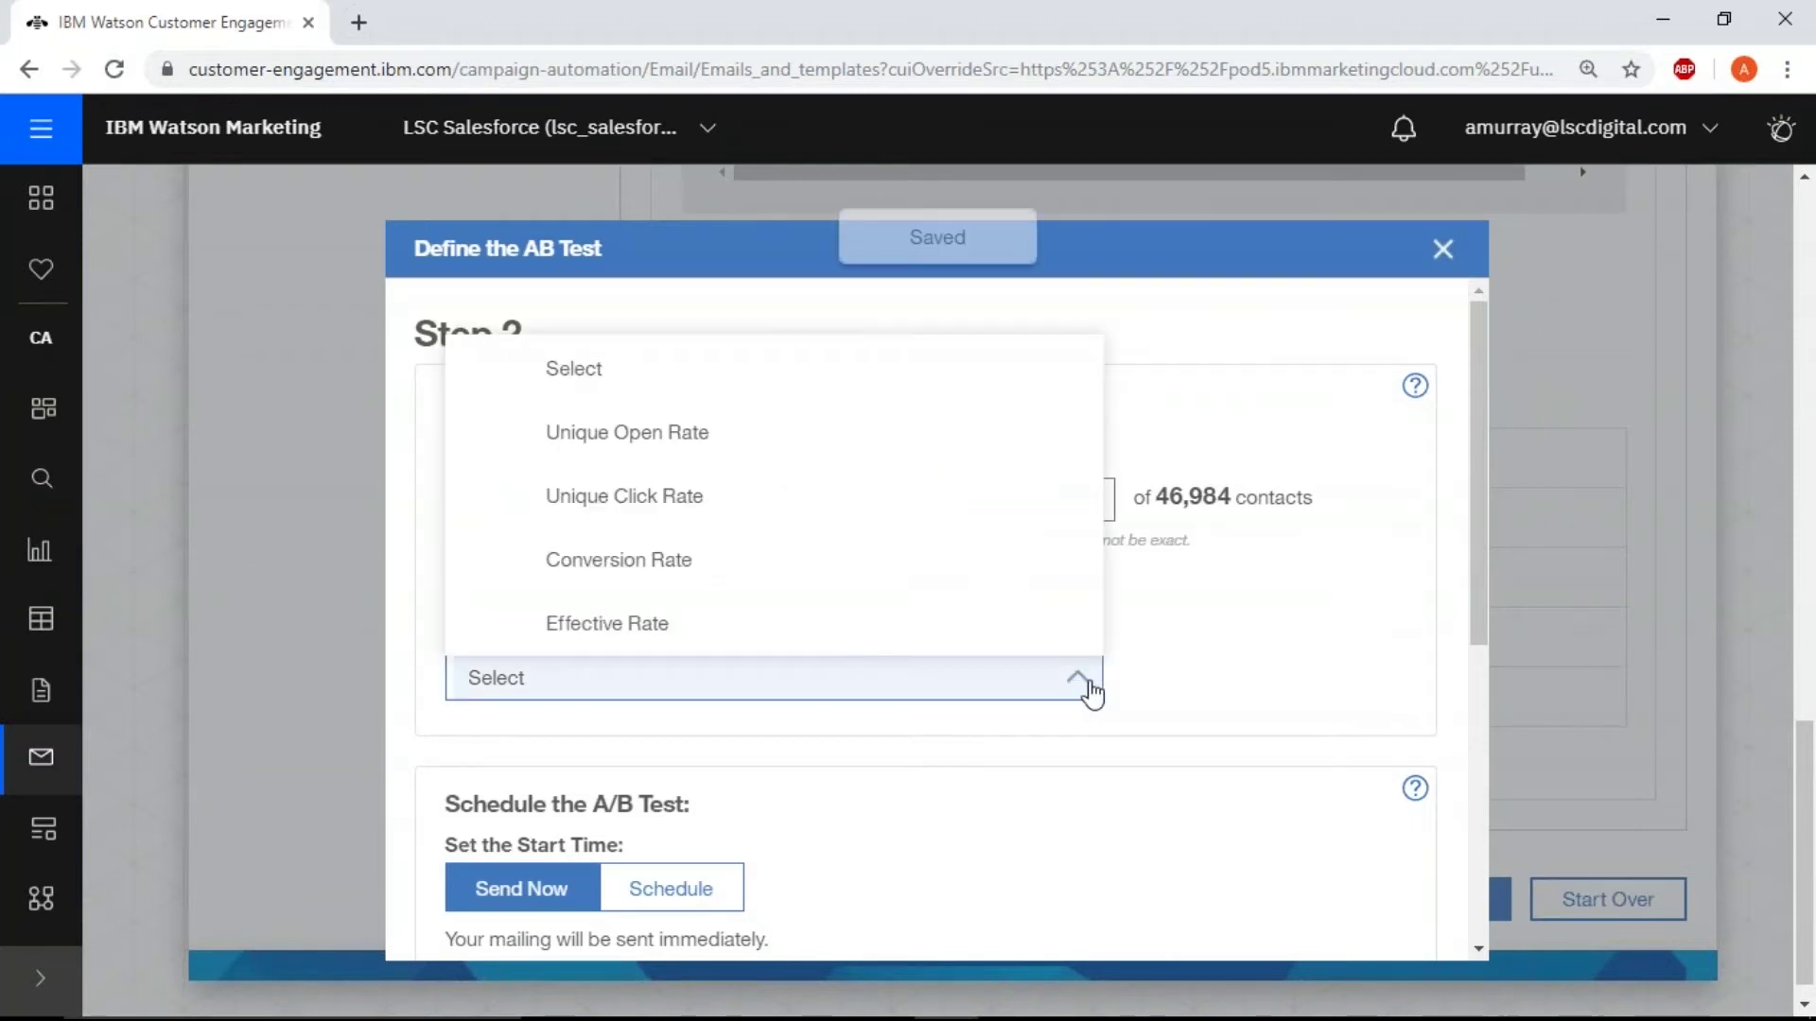
click(685, 510)
scroll(1152, 736, down, 4)
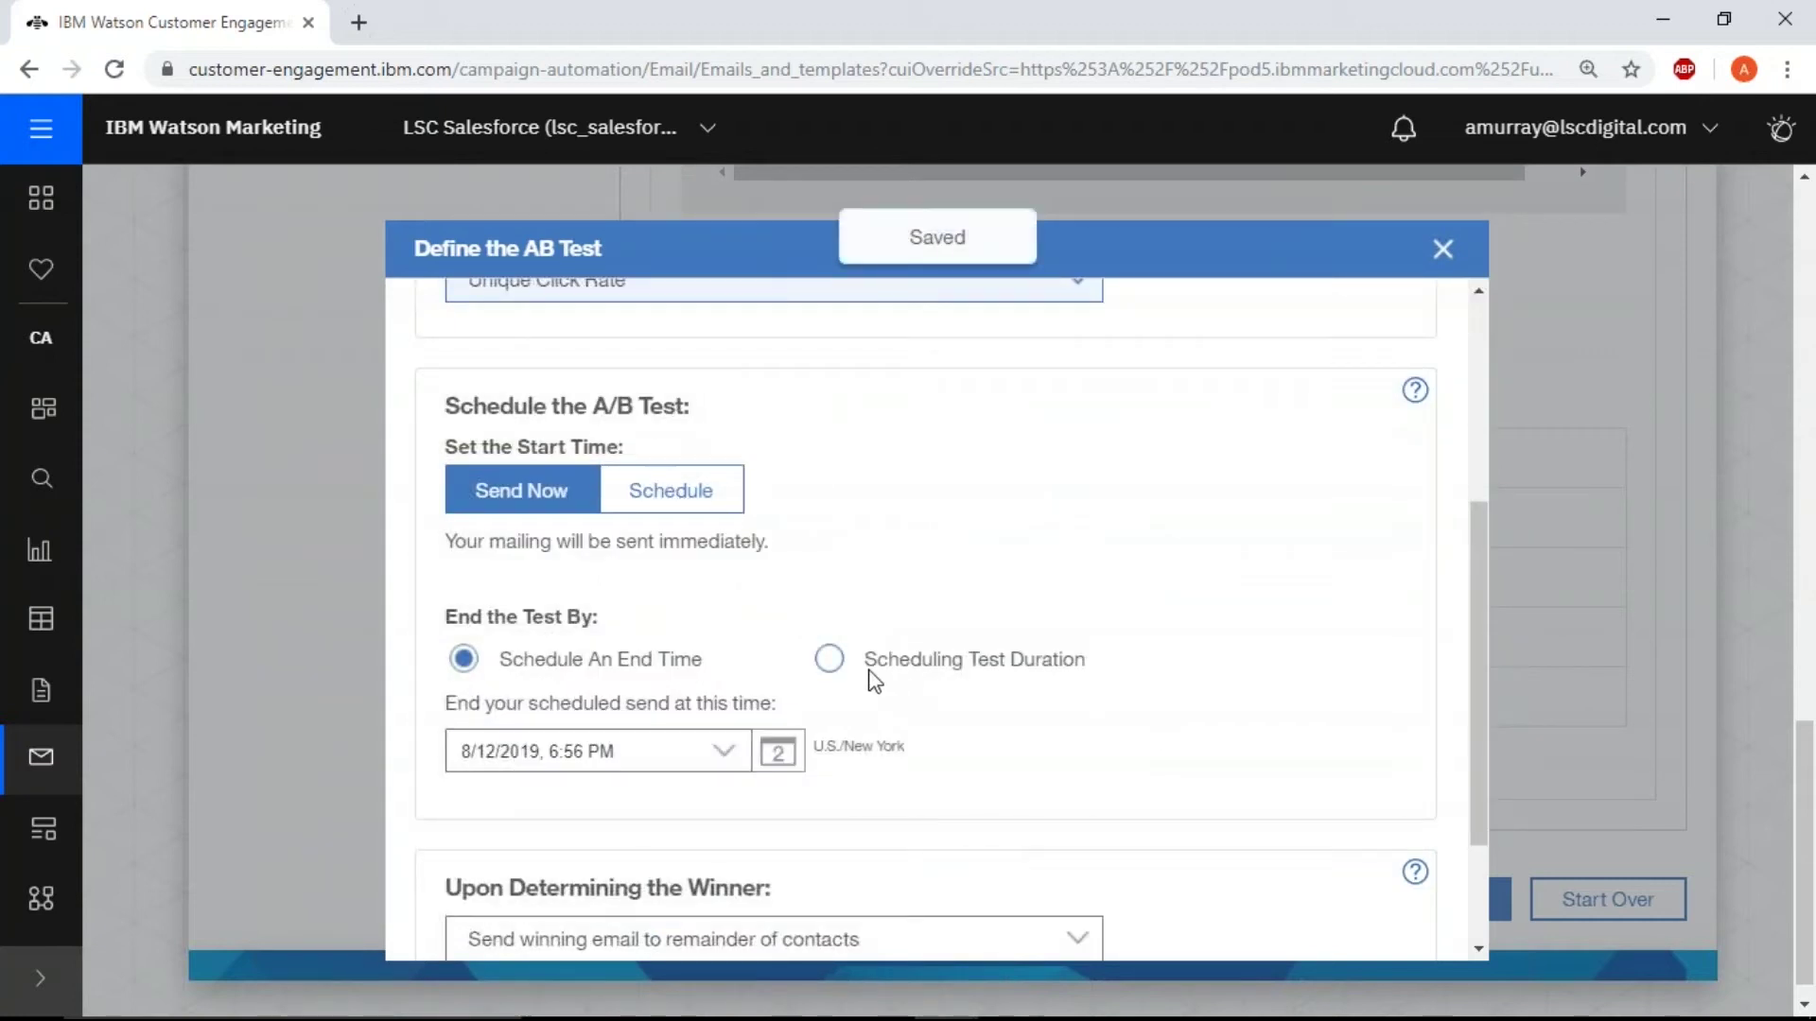
- Use the 4-hour test duration and schedule the test to start on August 14, 2019
click(832, 660)
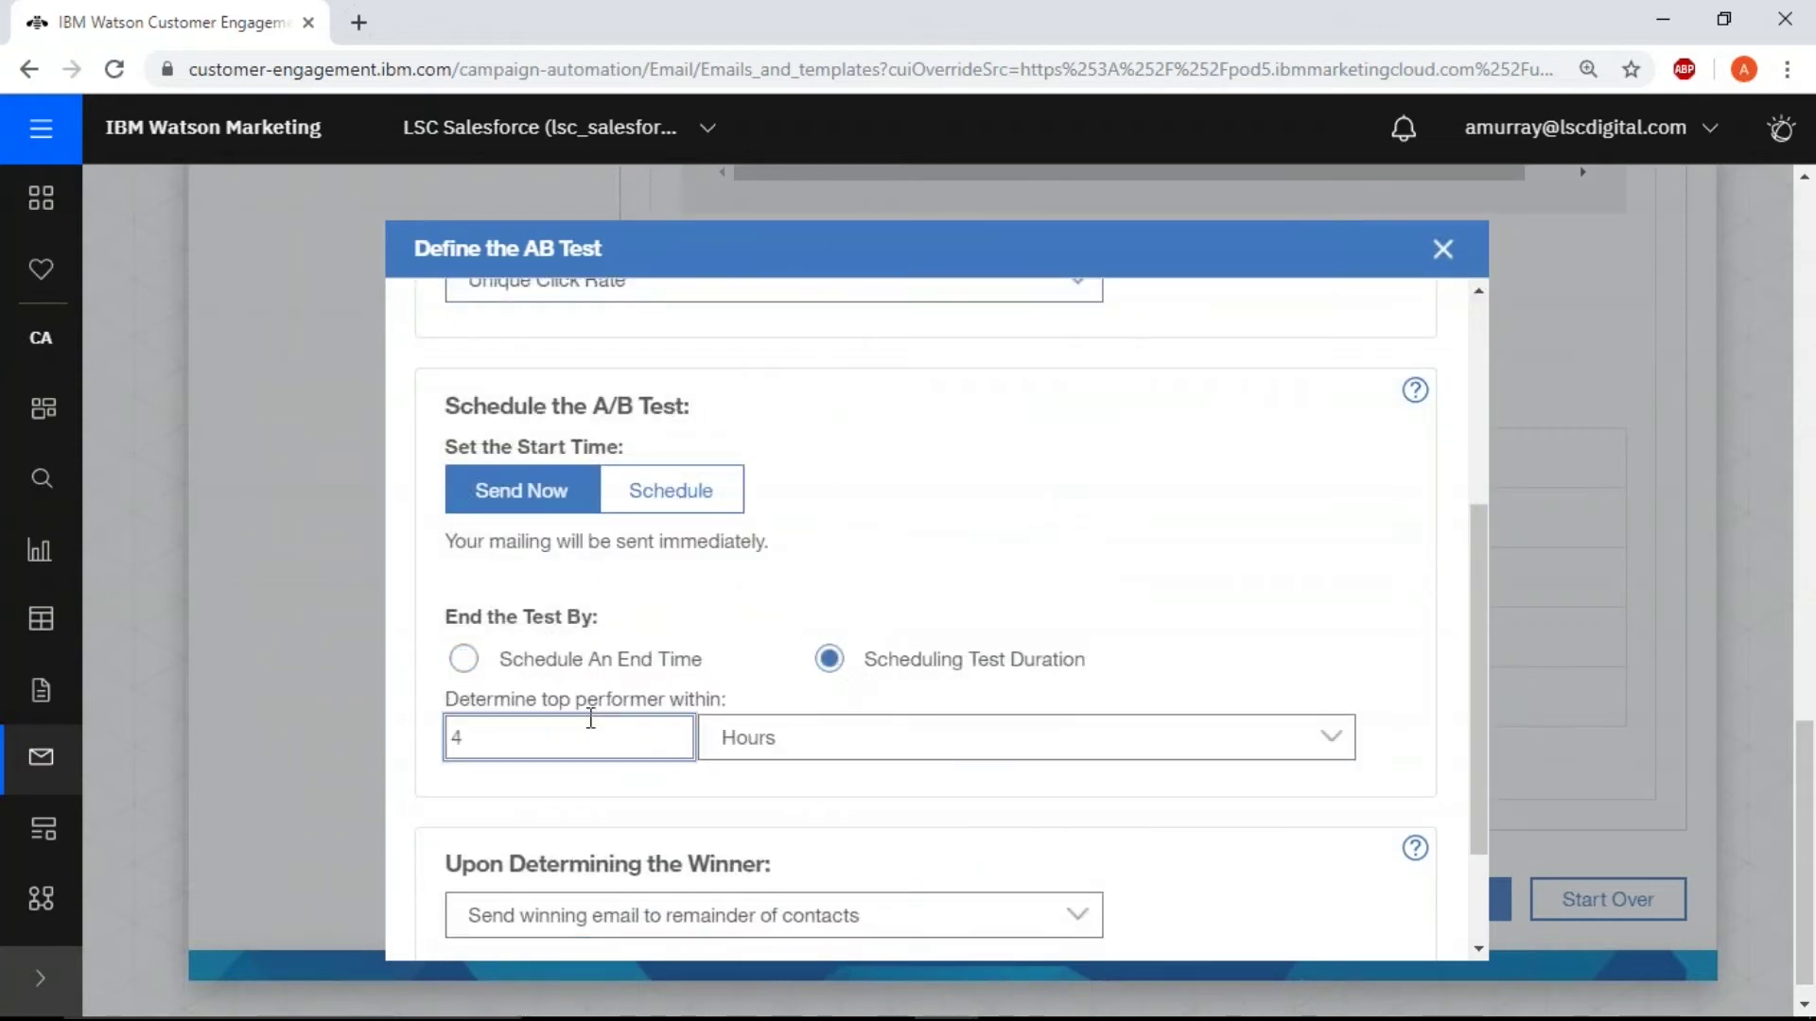
click(692, 498)
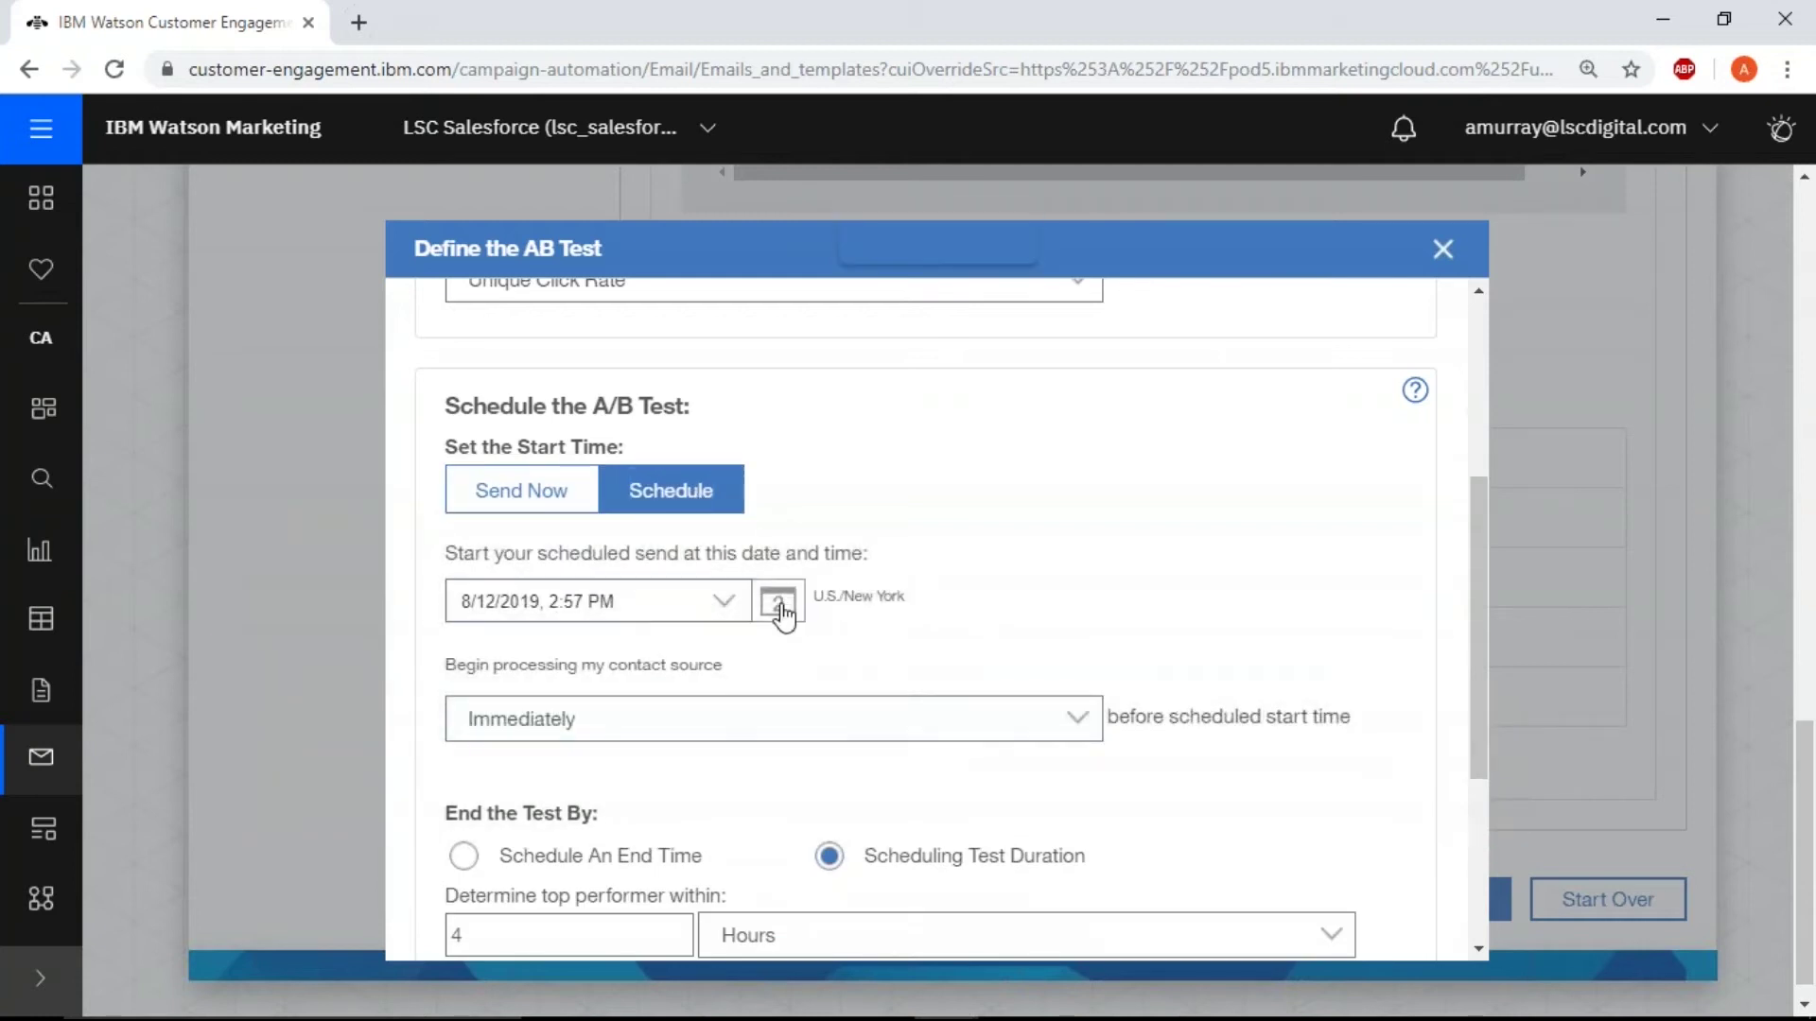
click(779, 601)
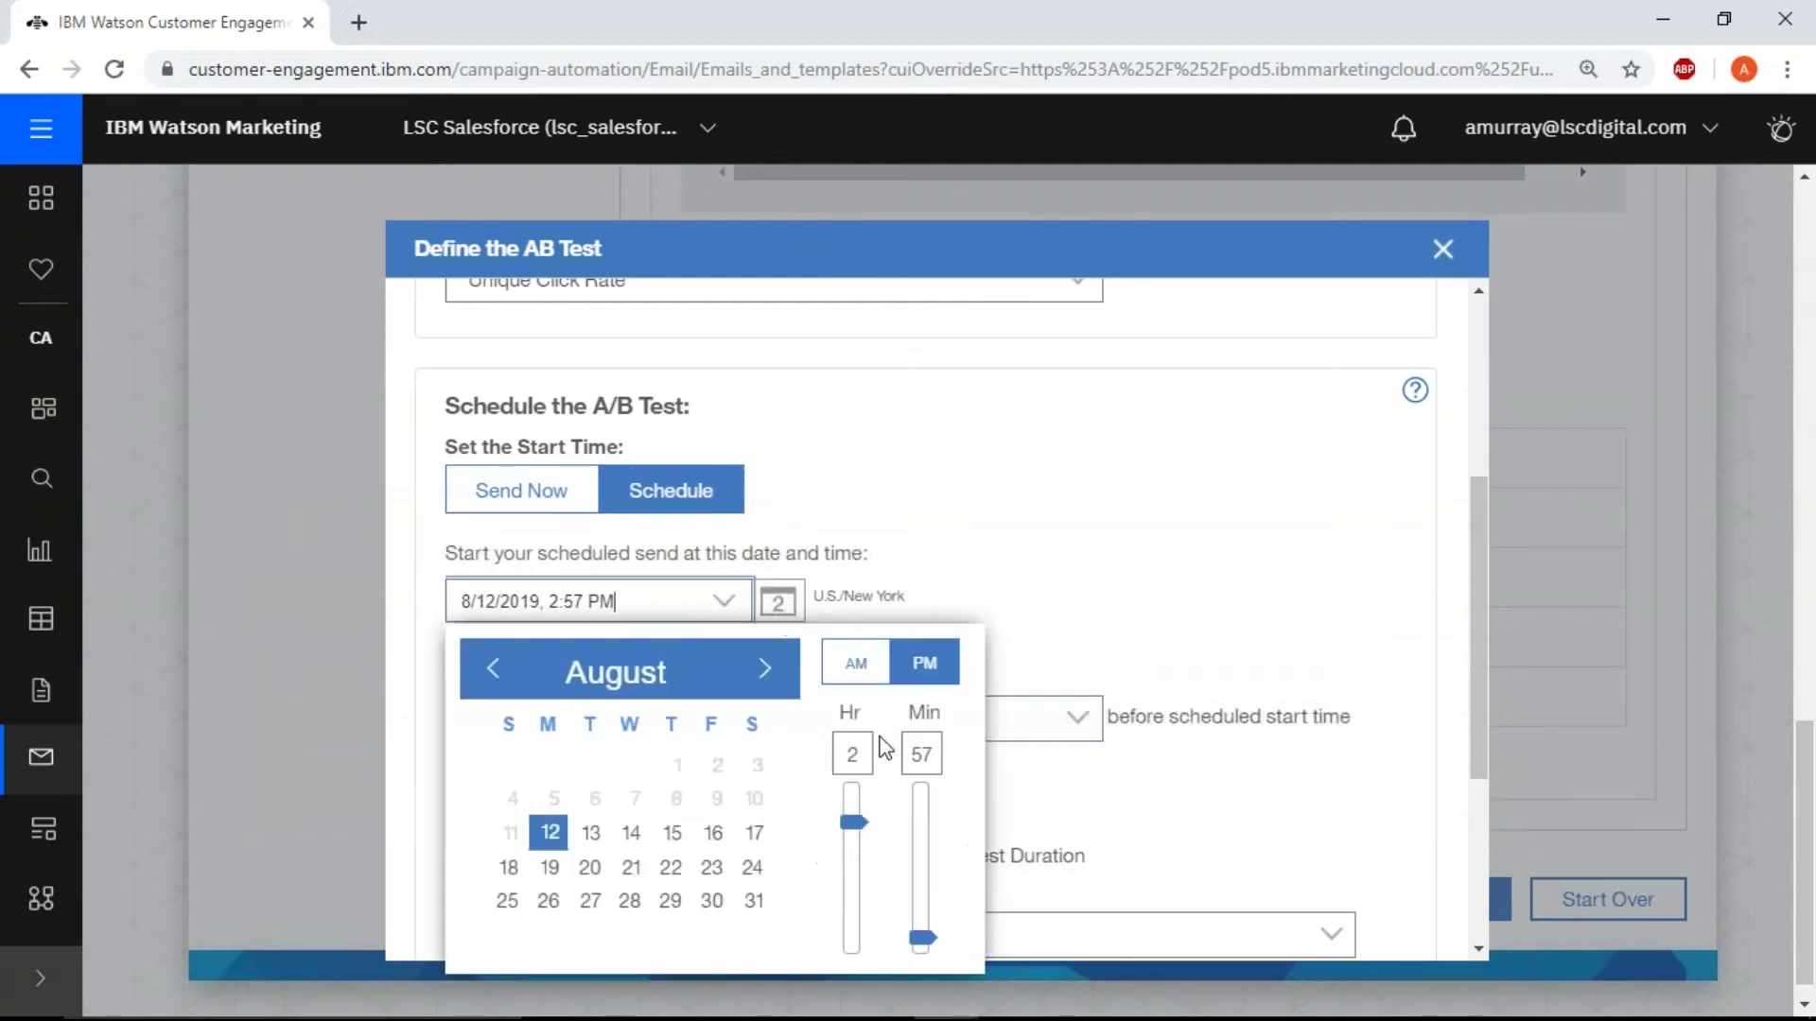
click(631, 833)
- Set the scheduled start time to 9:00 AM
click(863, 673)
click(852, 757)
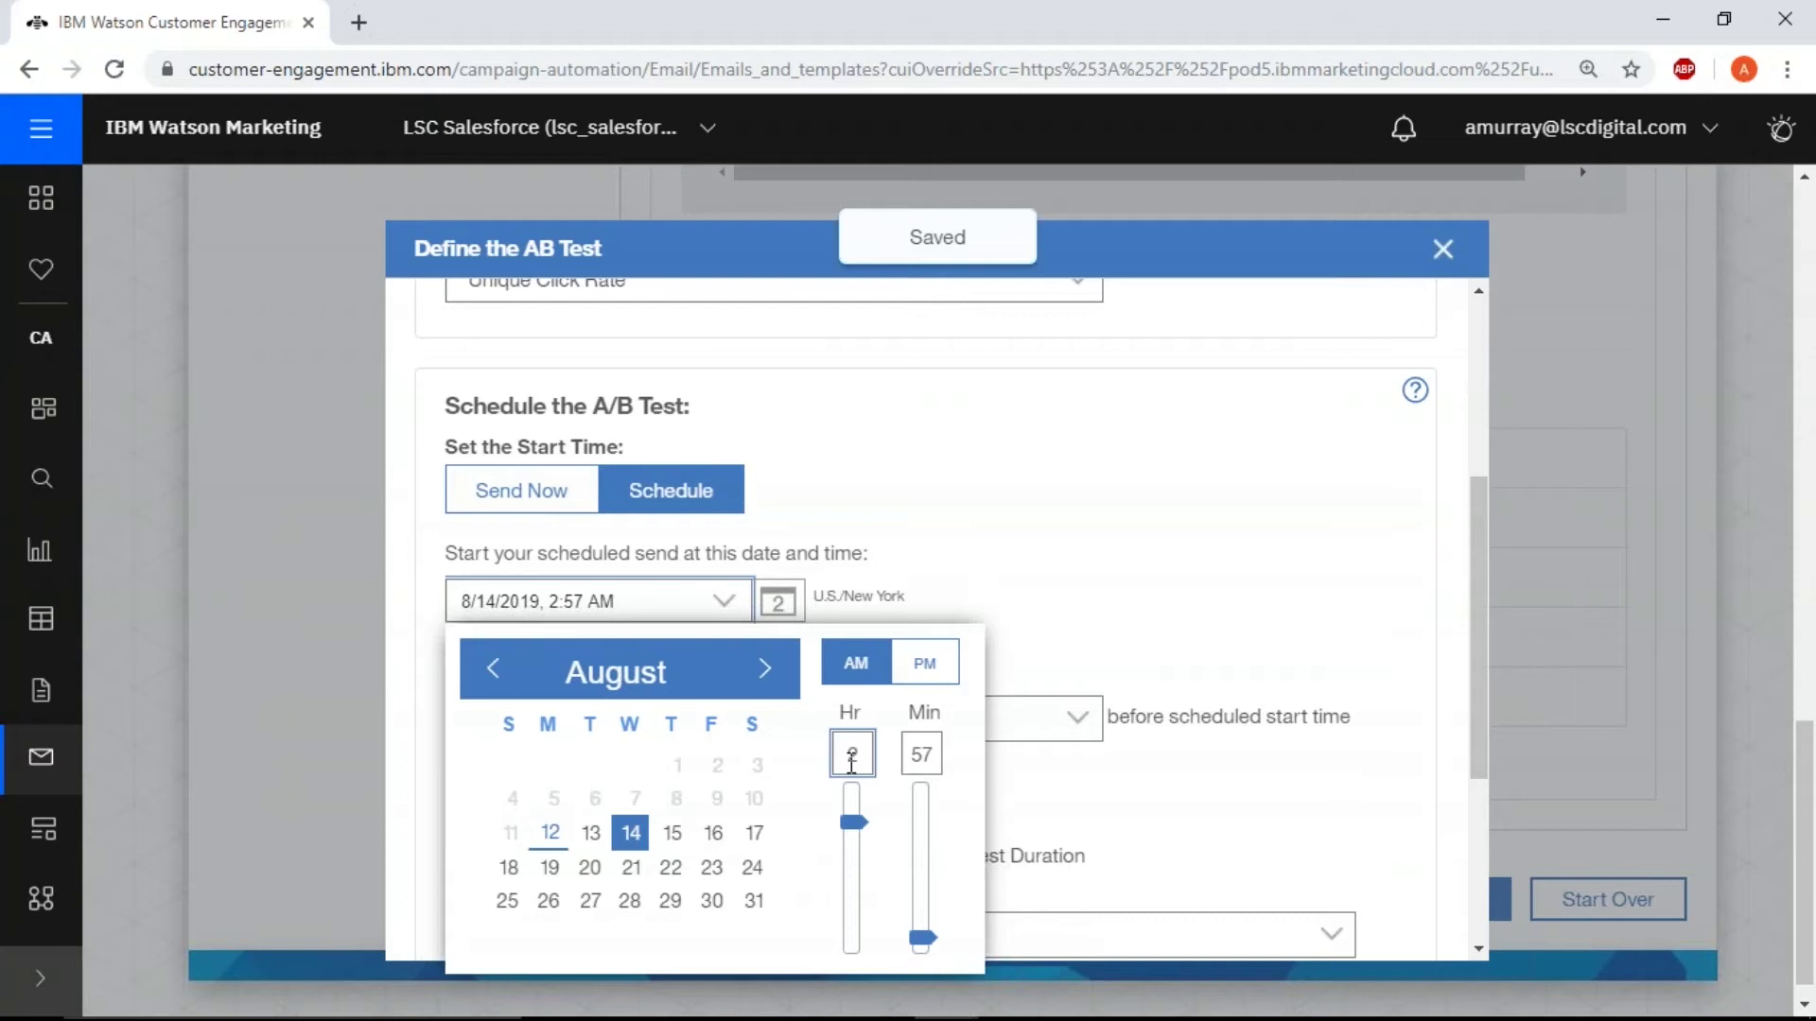
double_click(852, 757)
text(9)
click(920, 754)
double_click(920, 754)
text(00)
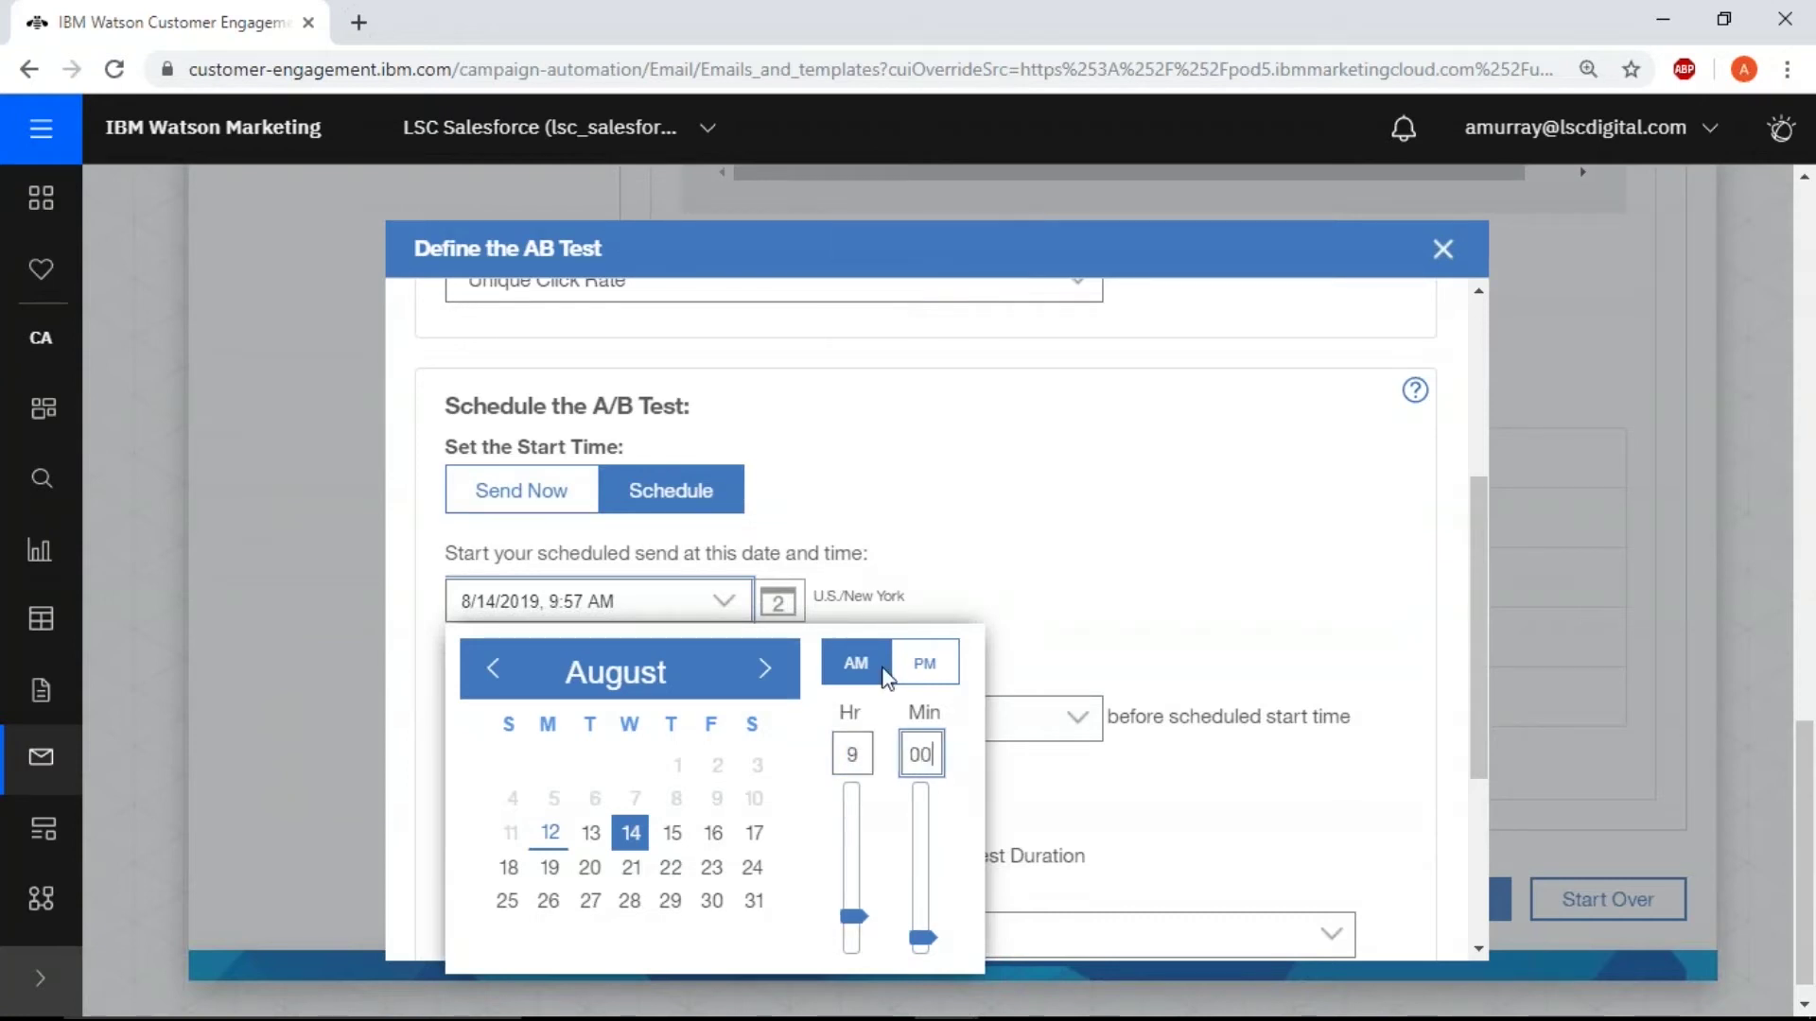
click(849, 655)
scroll(1086, 786, down, 2)
scroll(1139, 762, down, 3)
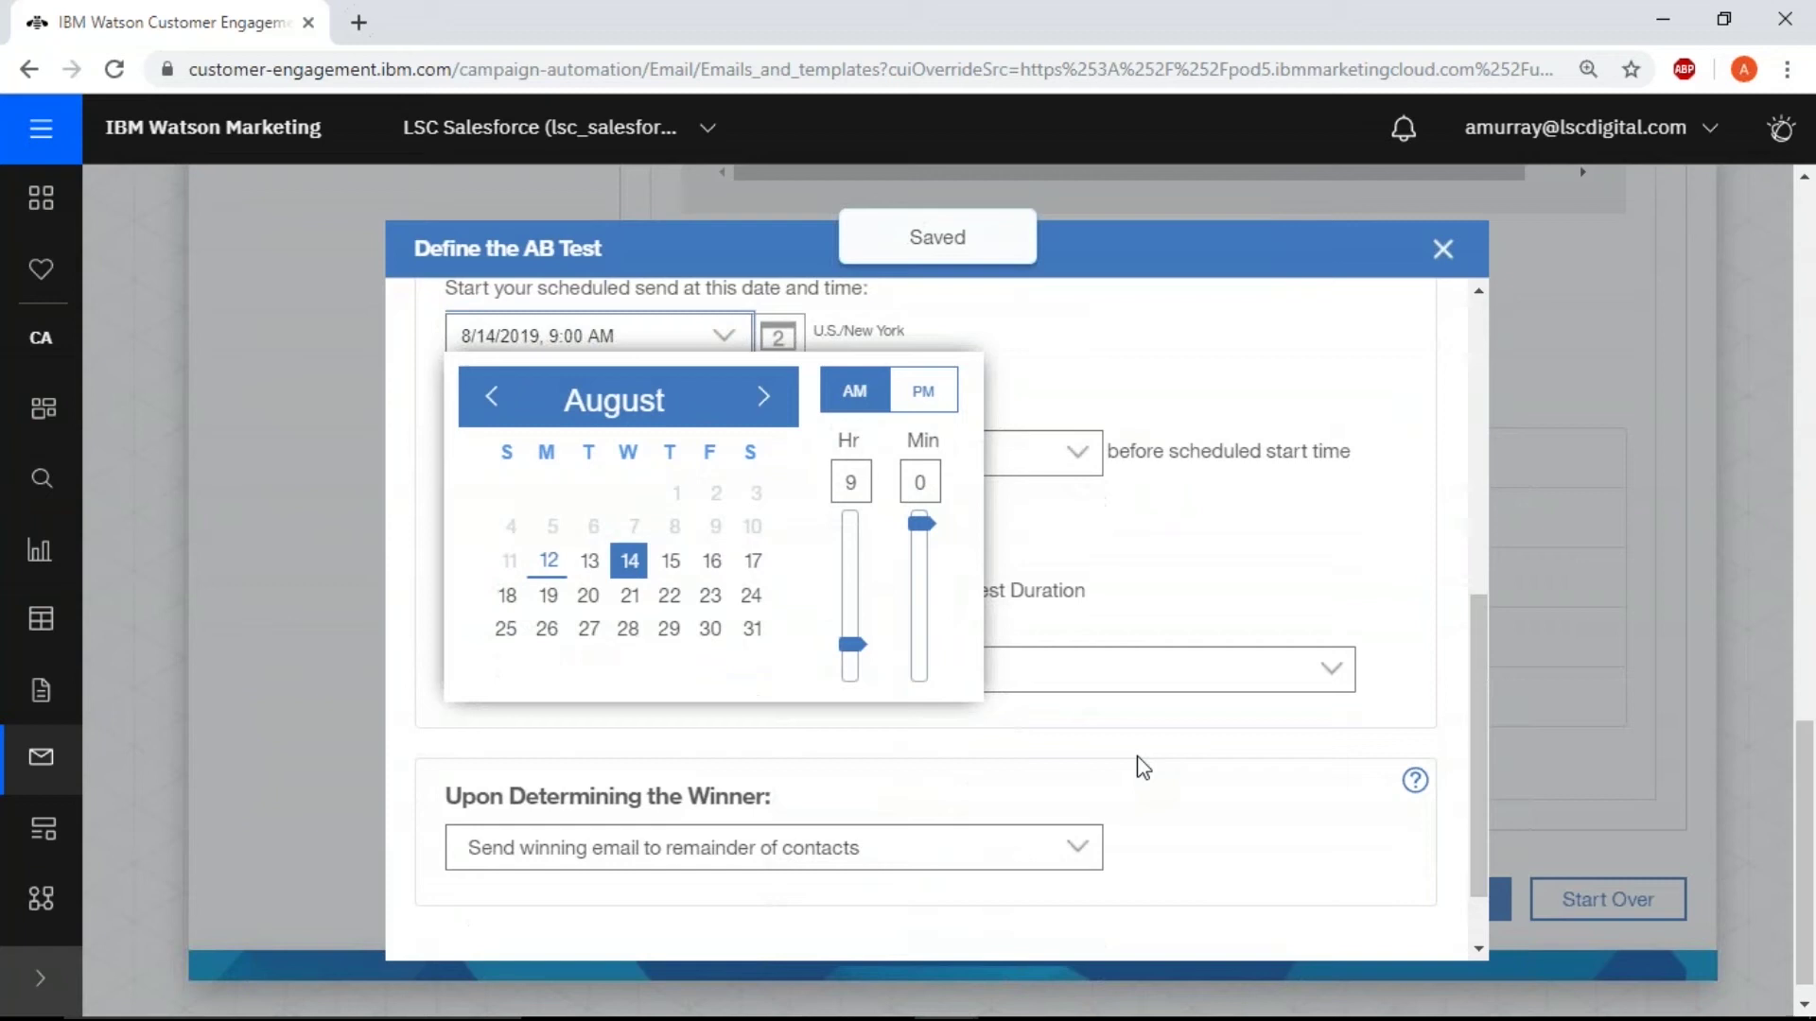
- Keep 'Send winning email to remainder of contacts' as the winner action and apply the A/B settings
click(1160, 686)
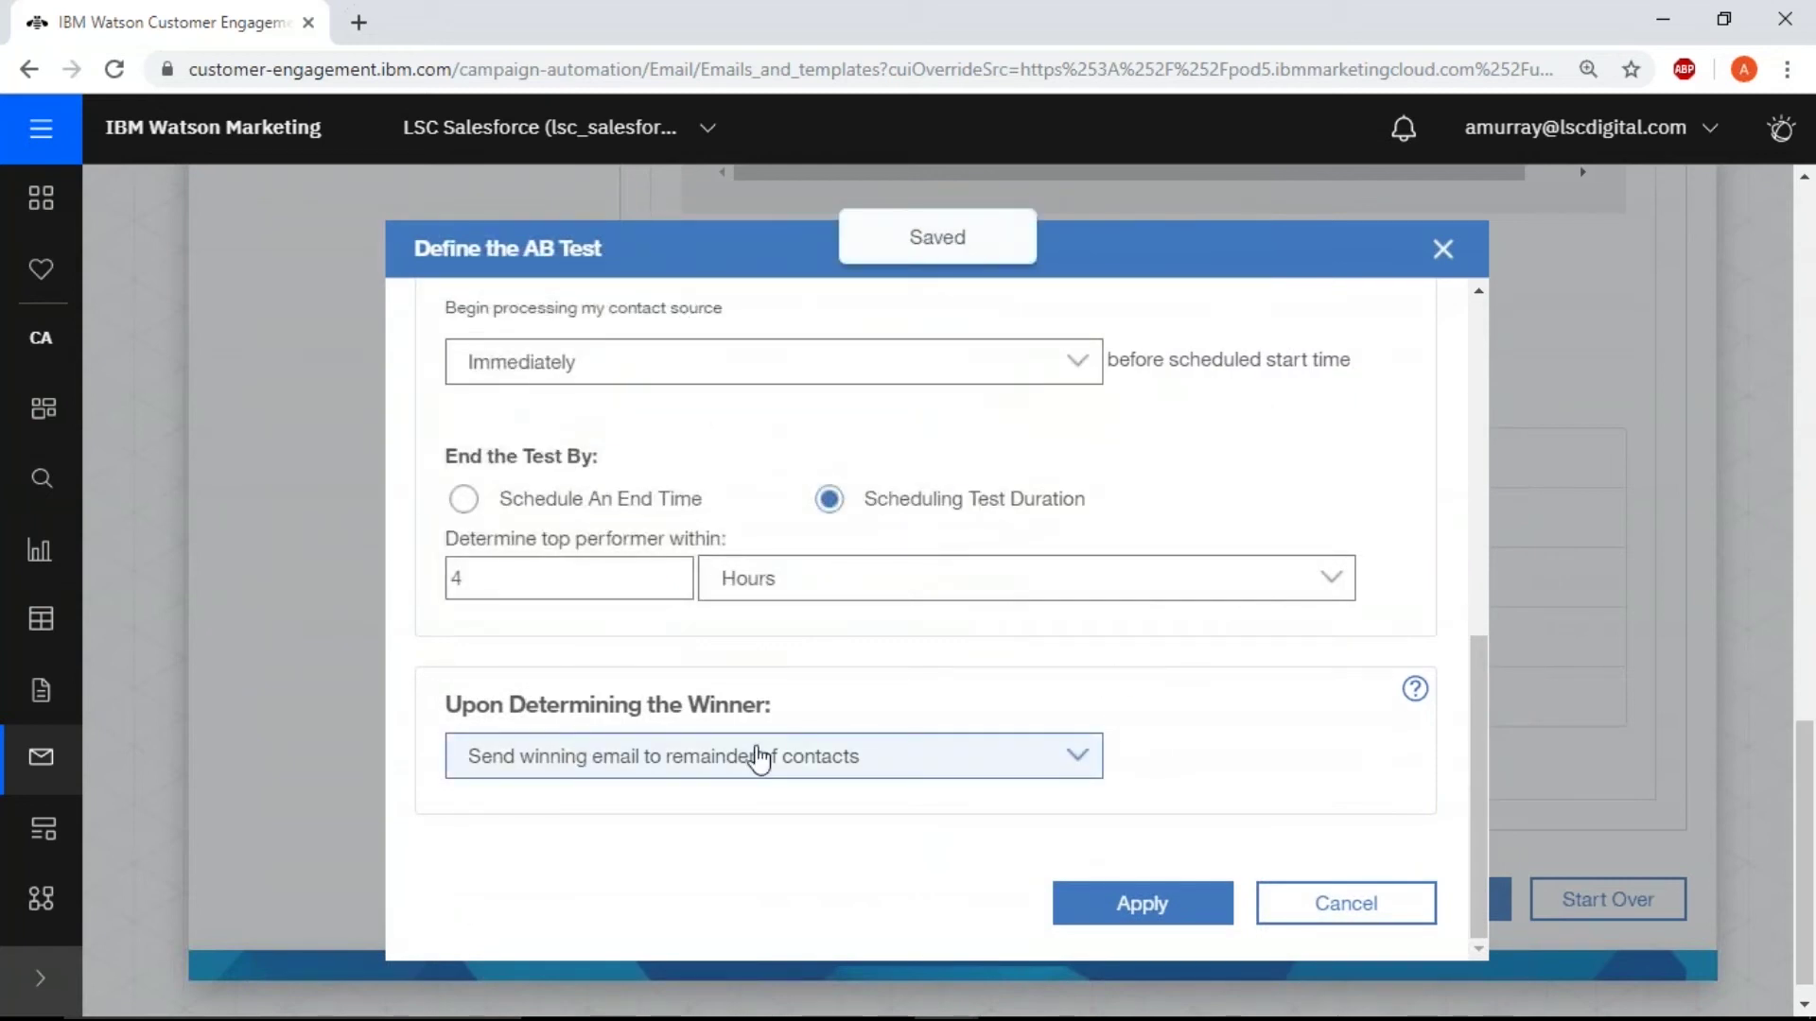
click(1086, 776)
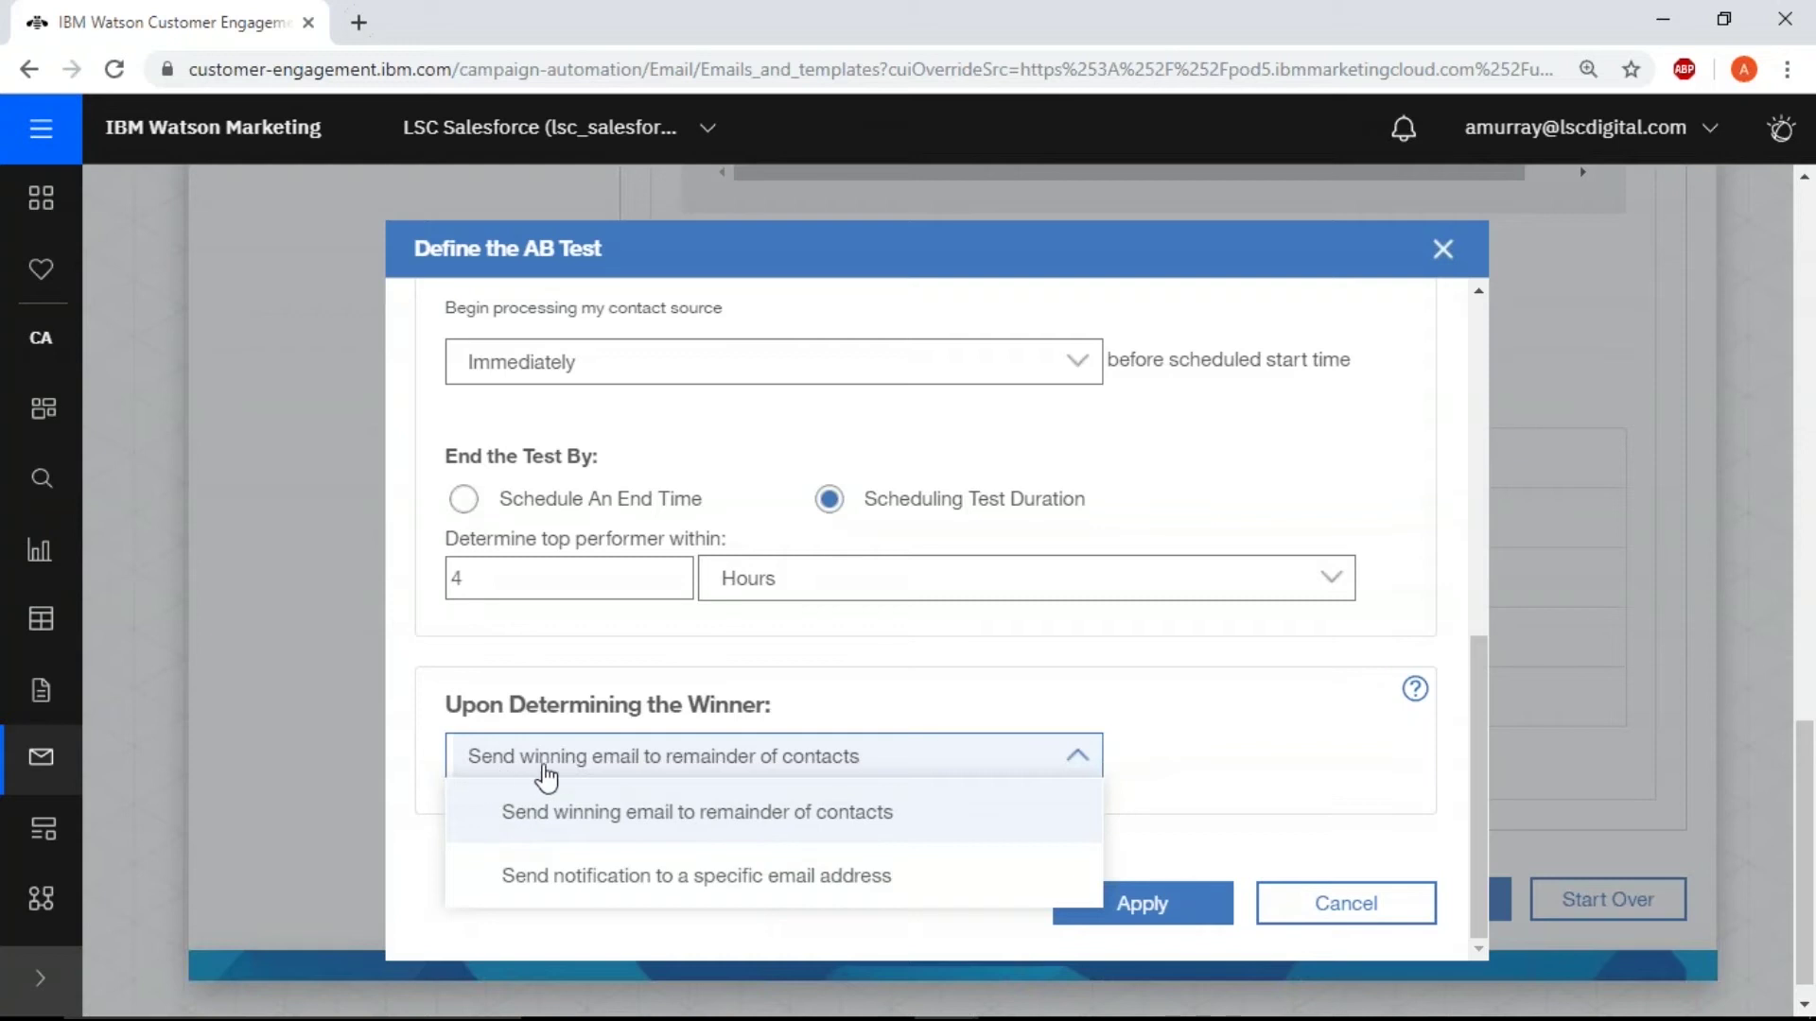
click(1169, 712)
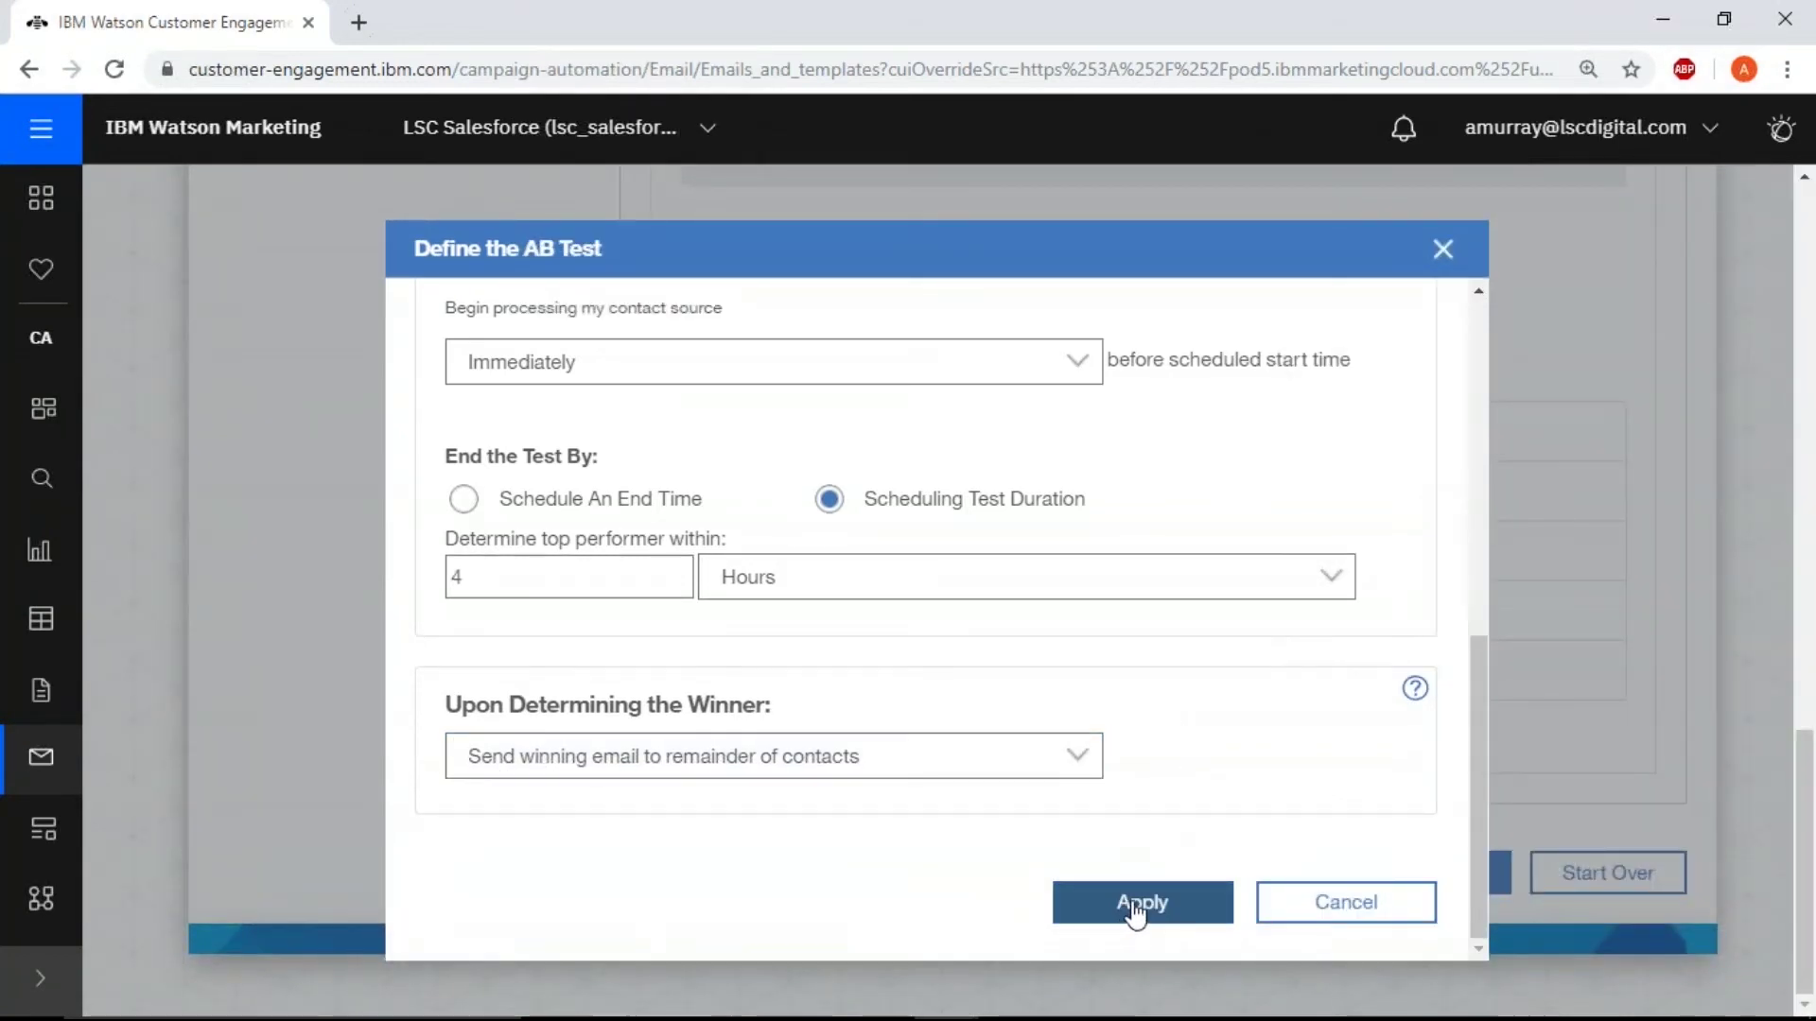
click(1136, 907)
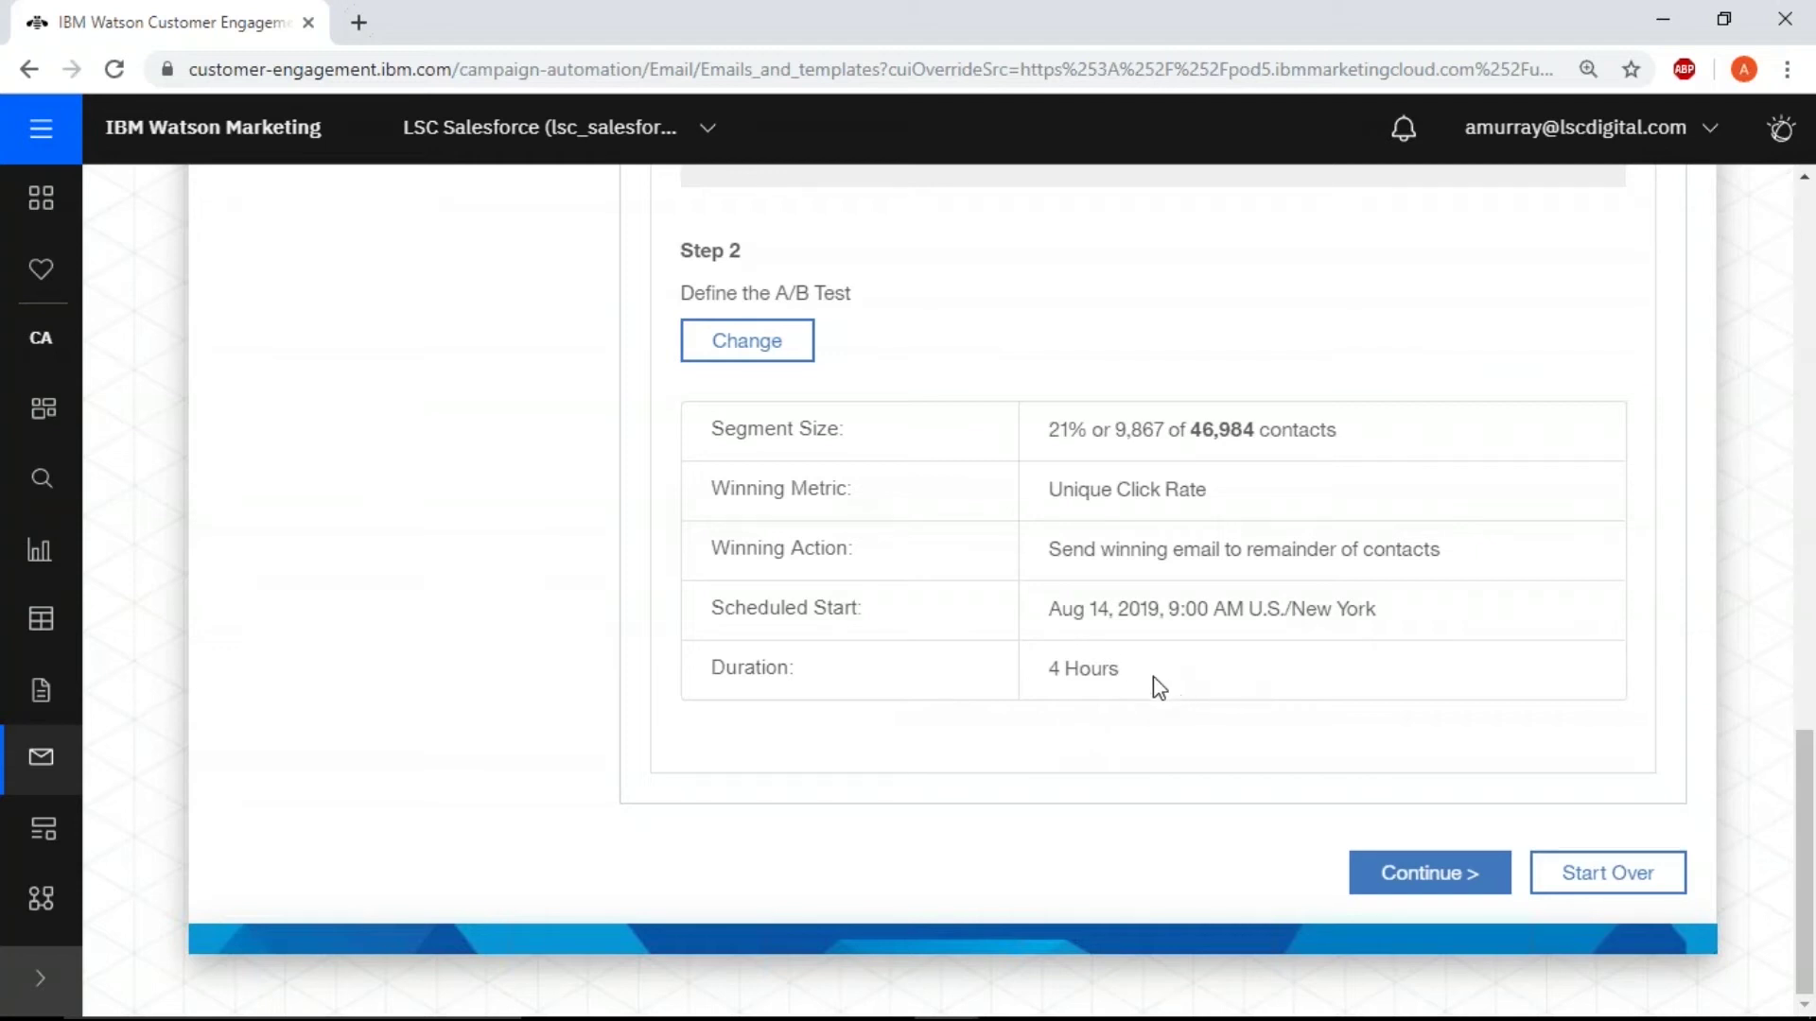
- Review the Step 2 A/B test summary and continue to Check Mailing Health
scroll(1094, 641, up, 8)
scroll(1034, 649, down, 5)
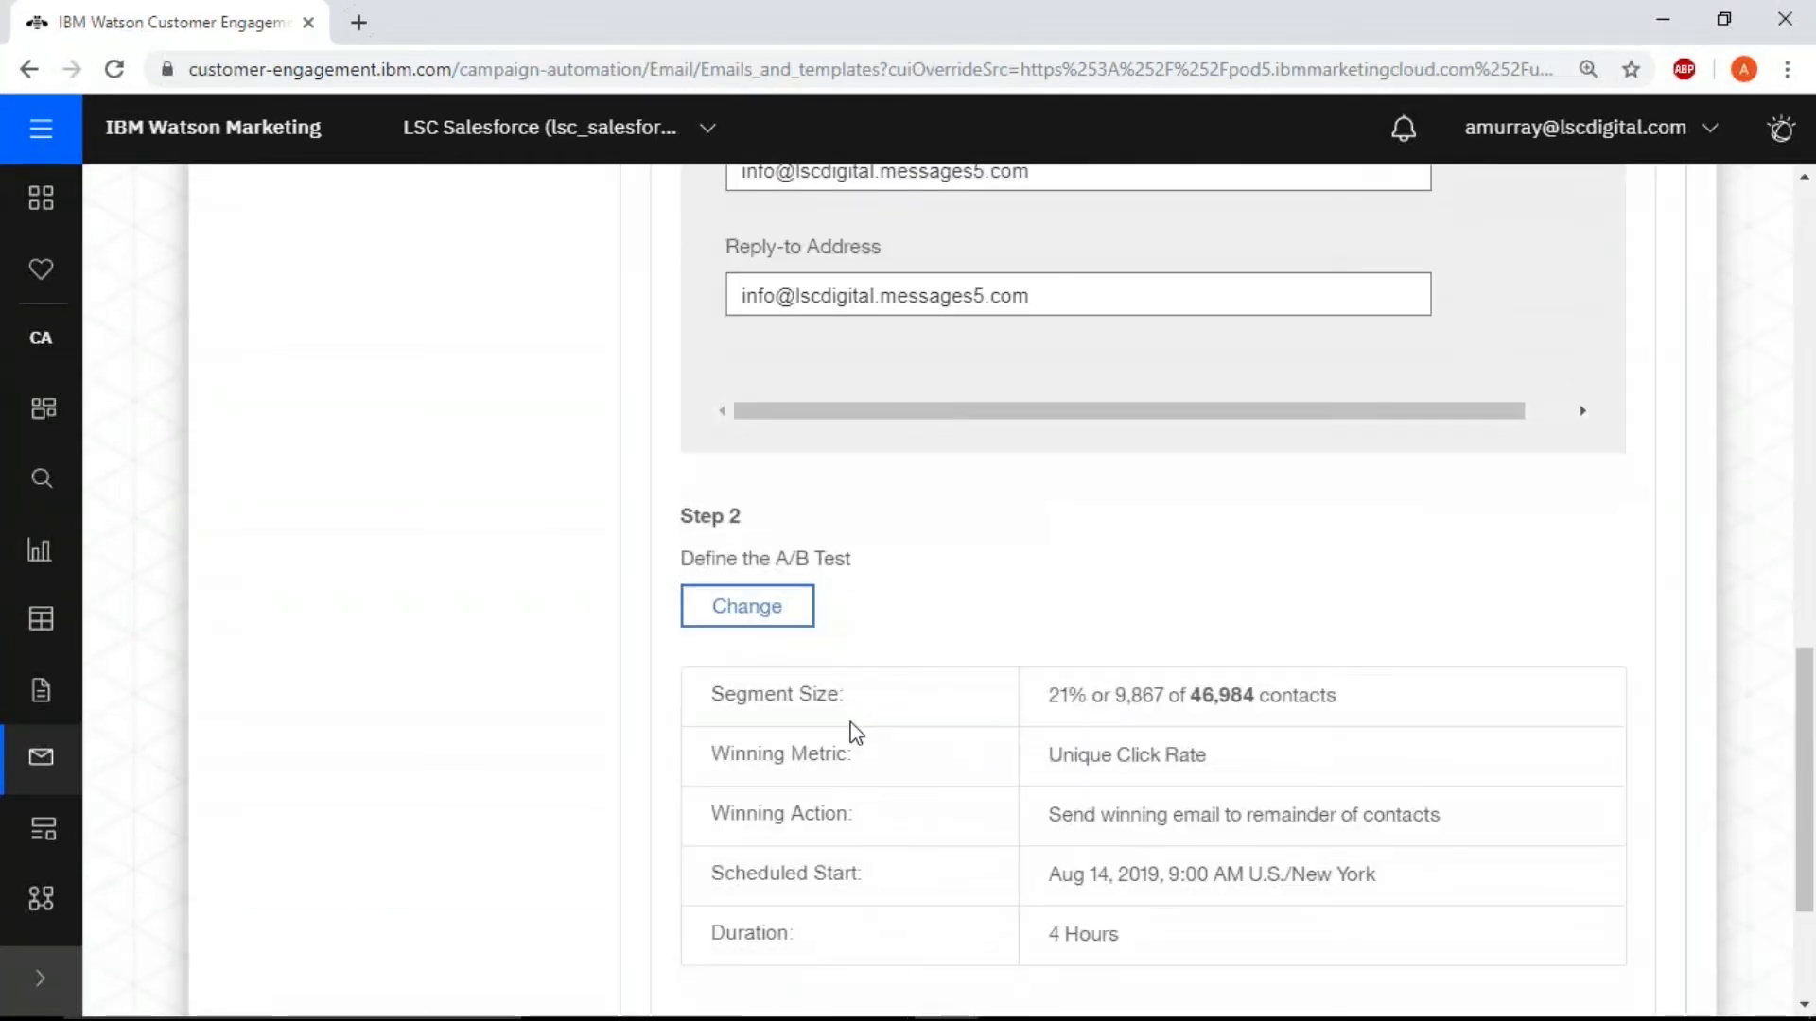
scroll(829, 683, down, 3)
click(1430, 874)
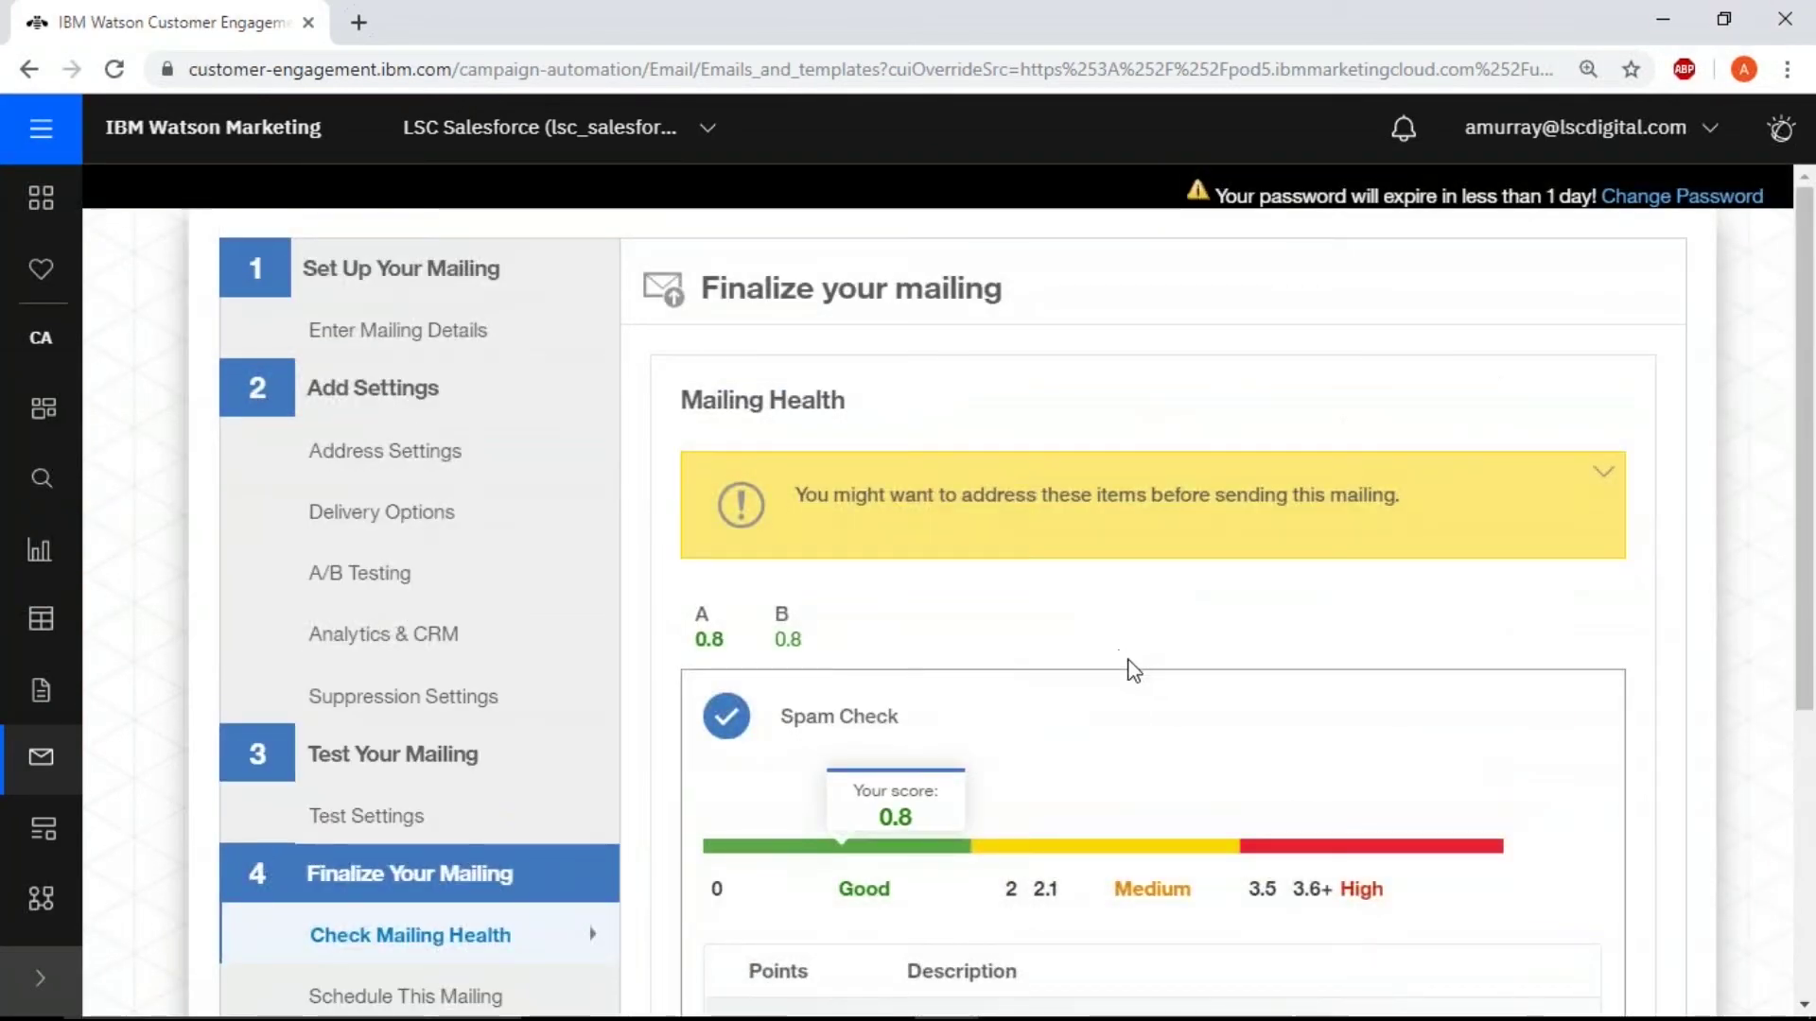
- Continue past Check Mailing Health and Schedule This Mailing, whose start date stays locked, to Confirm and Send
scroll(1131, 667, down, 4)
click(1430, 939)
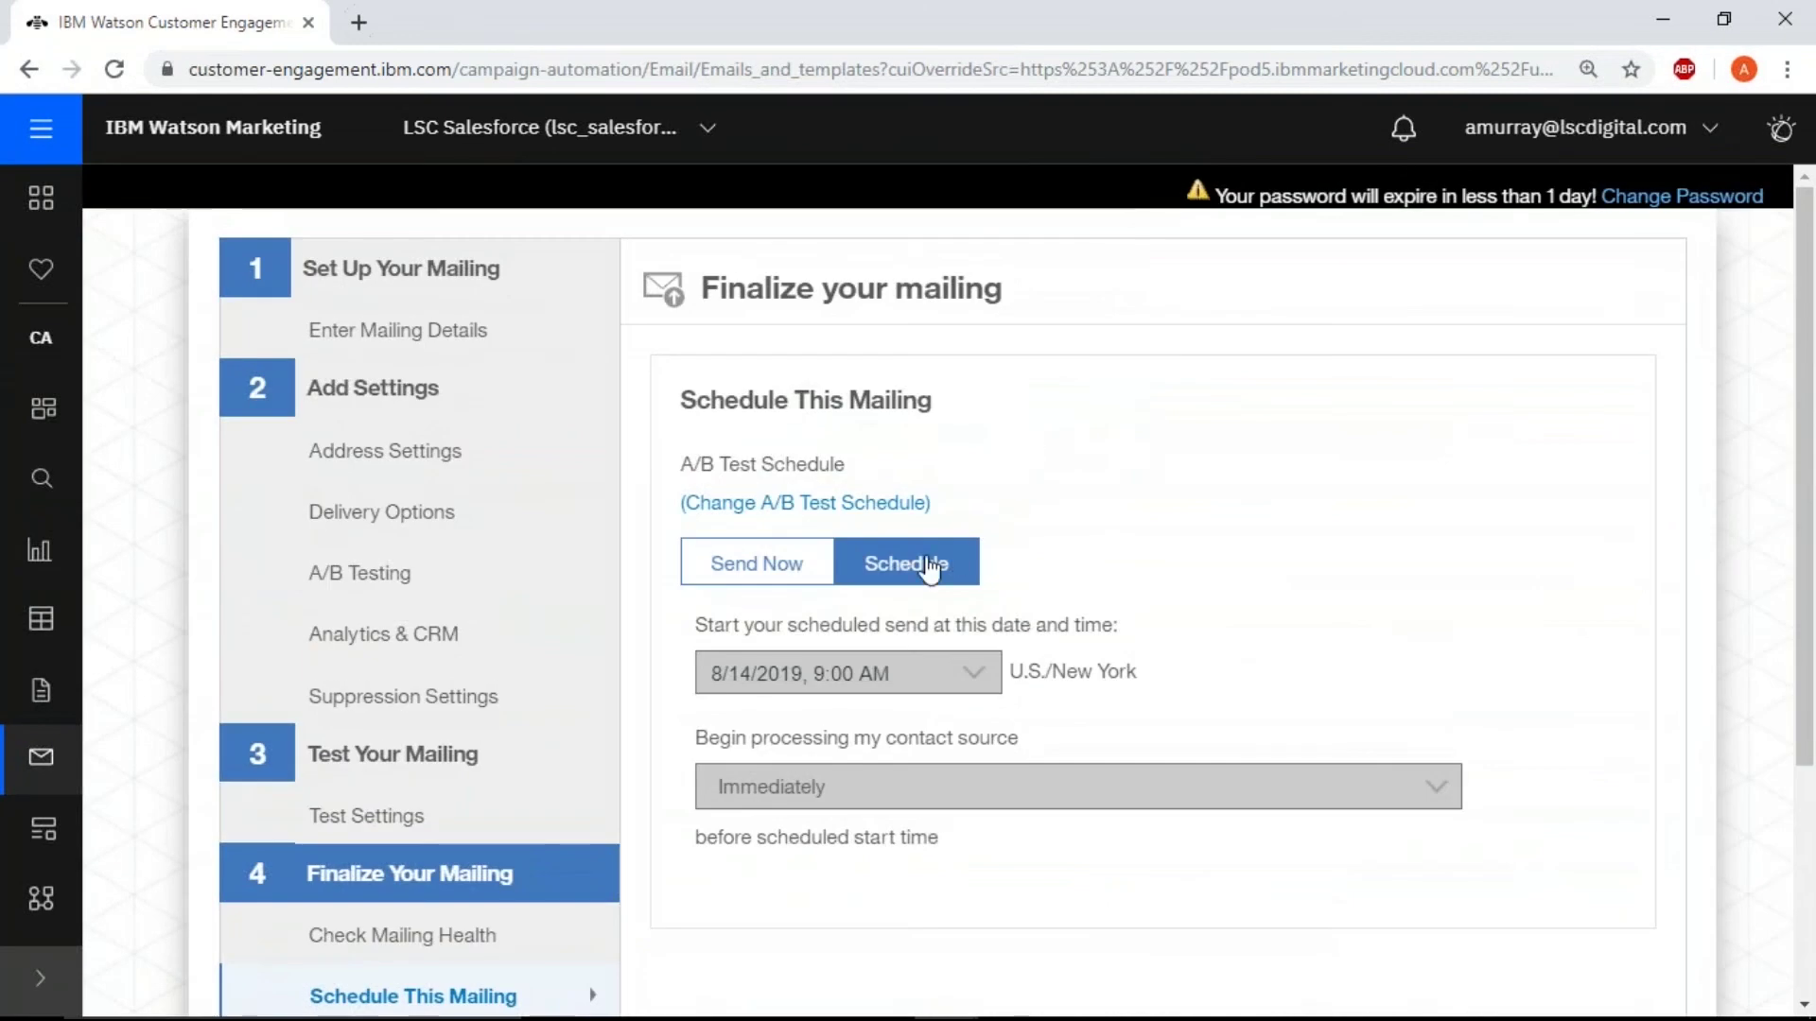
scroll(1025, 571, down, 3)
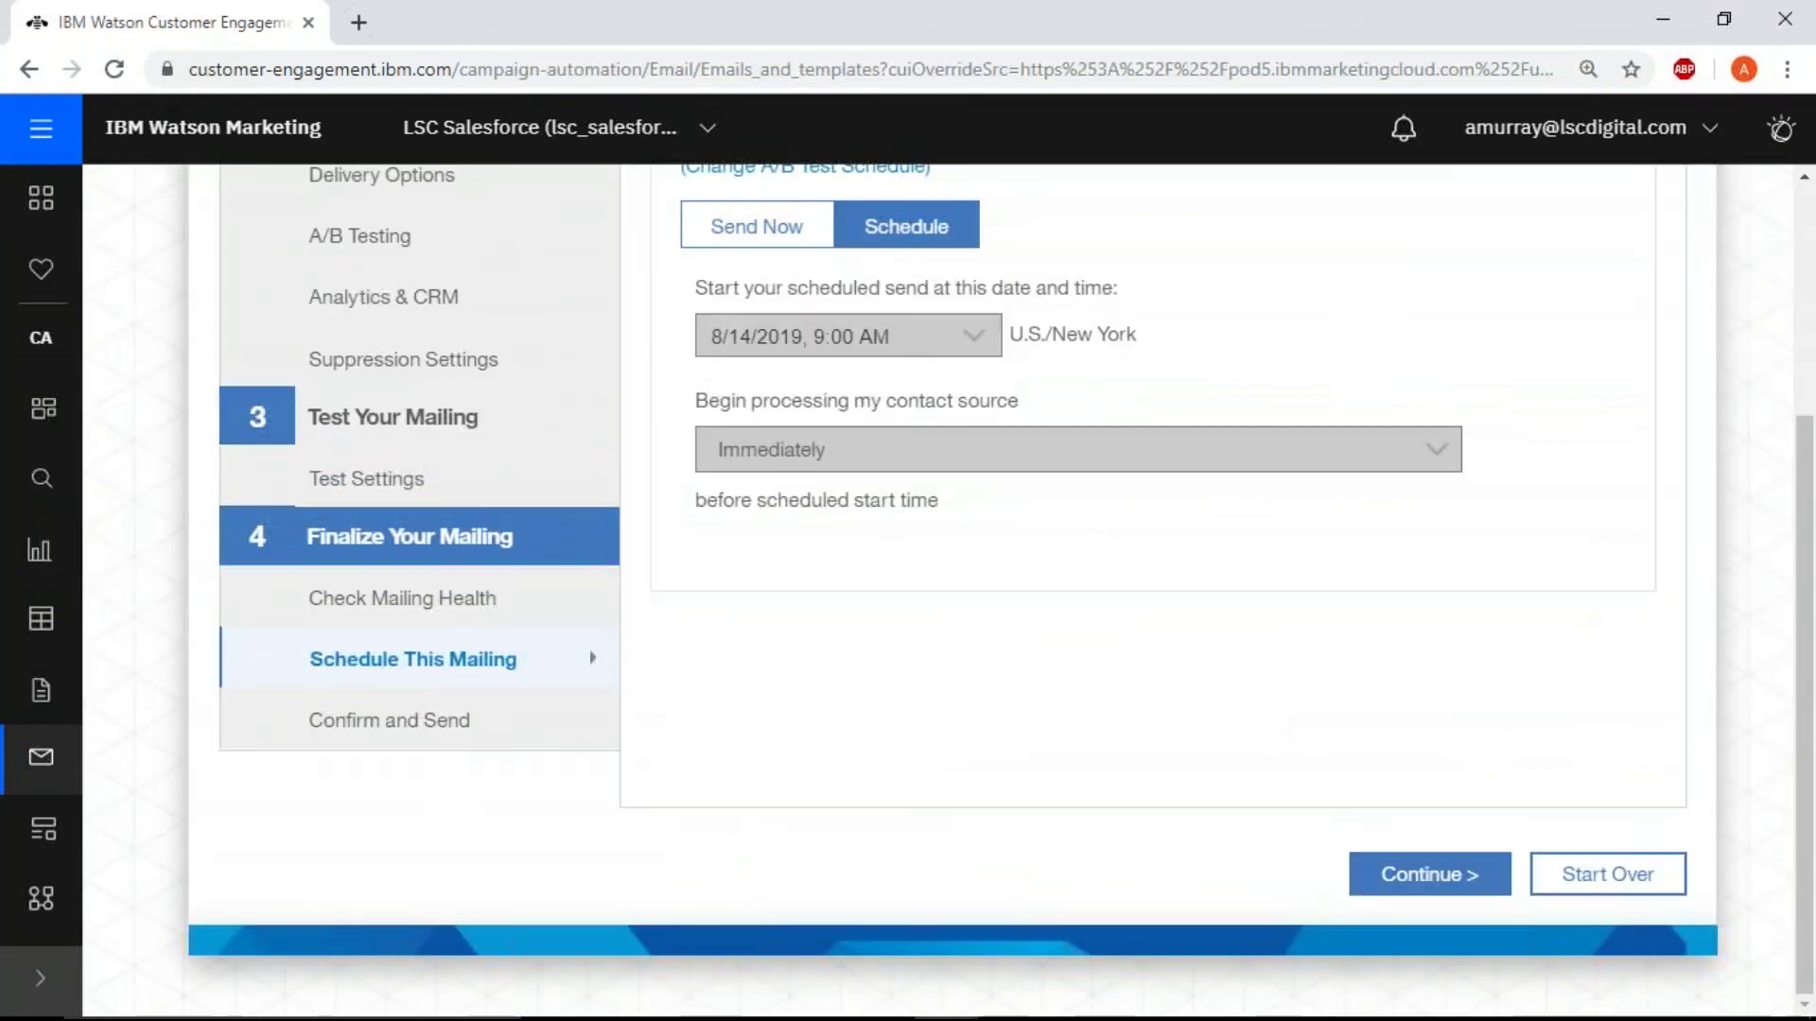
click(735, 342)
click(1395, 874)
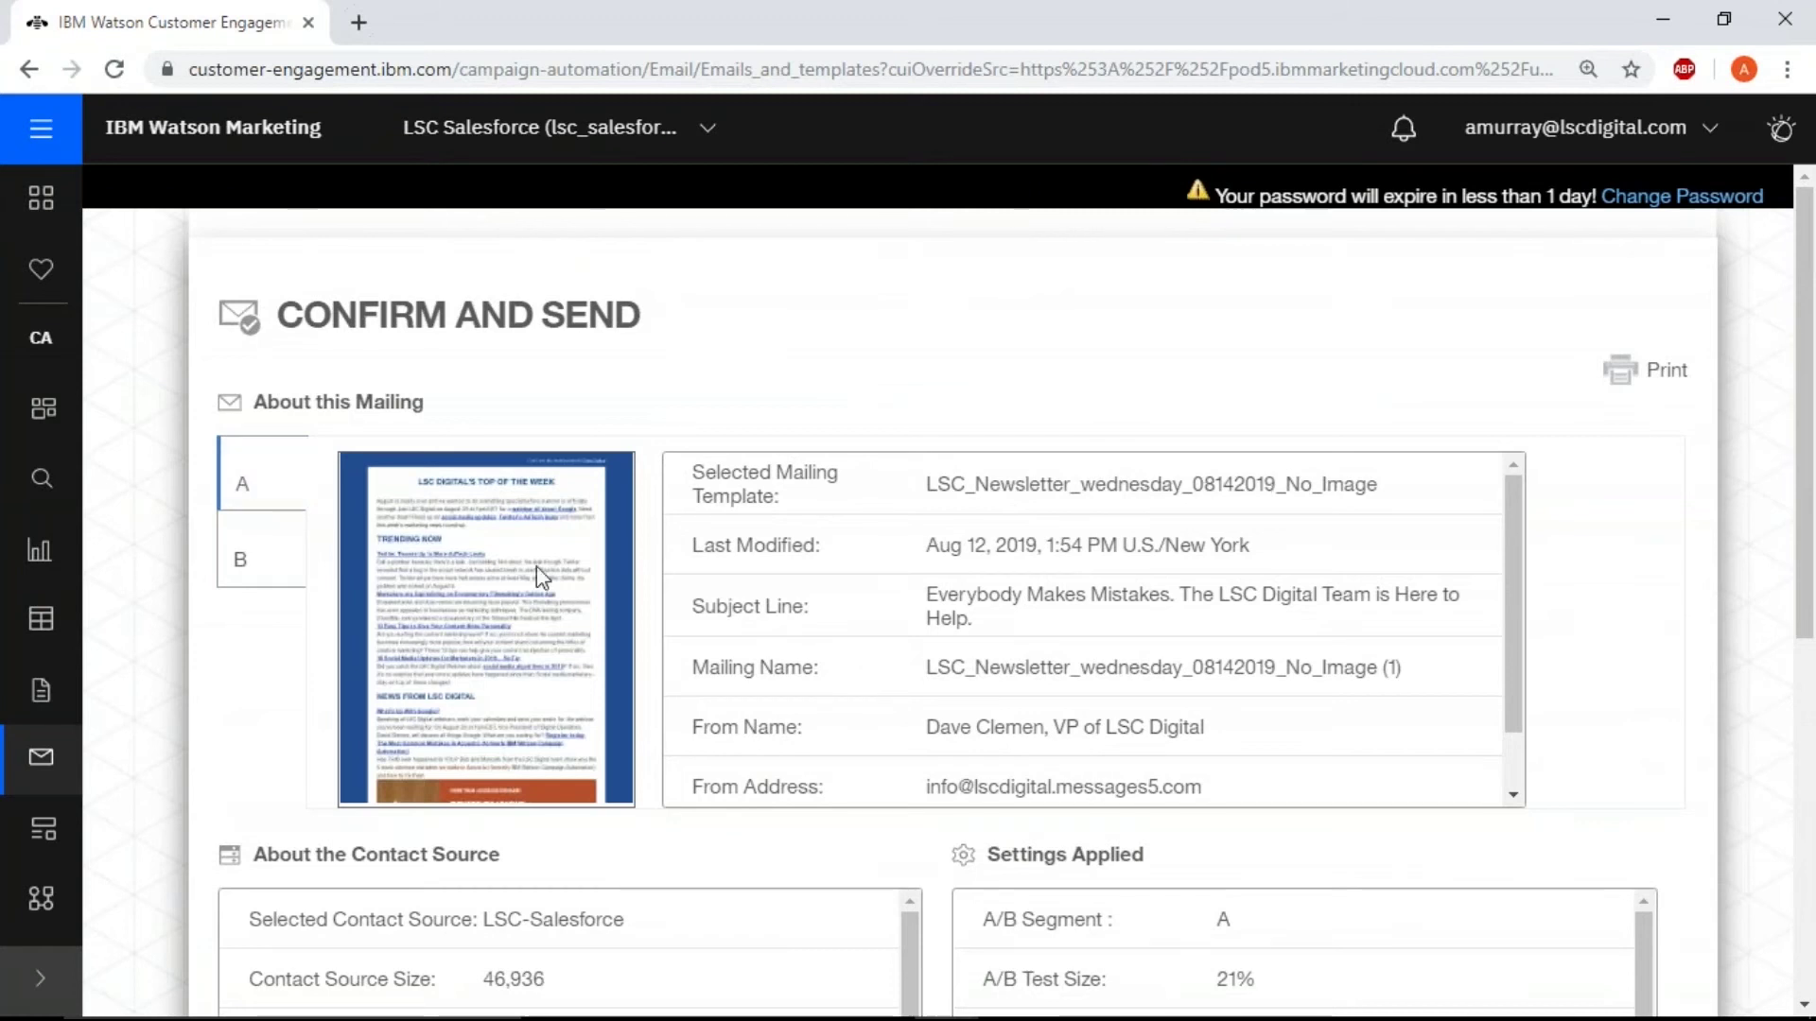
- Review version B's details and the Aug 14, 2019, 9:00 AM, 4-hour schedule on Confirm and Send
click(257, 560)
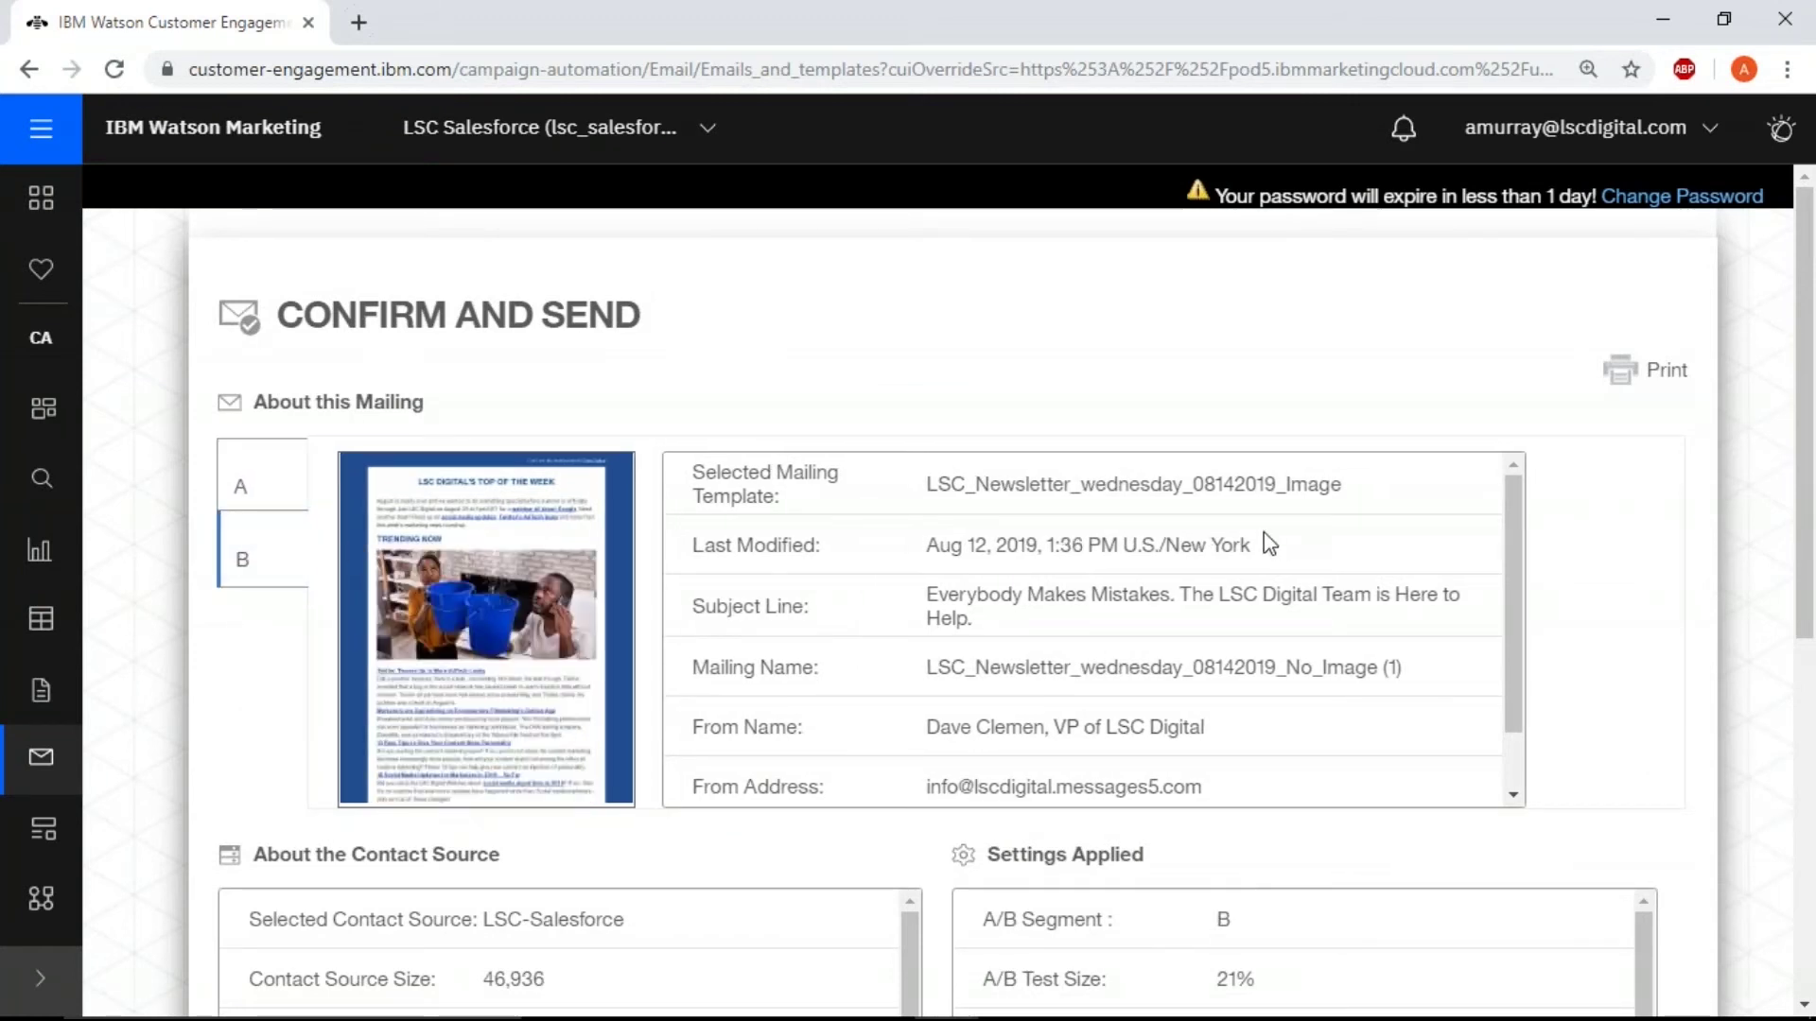
scroll(1272, 546, down, 2)
scroll(1098, 897, down, 5)
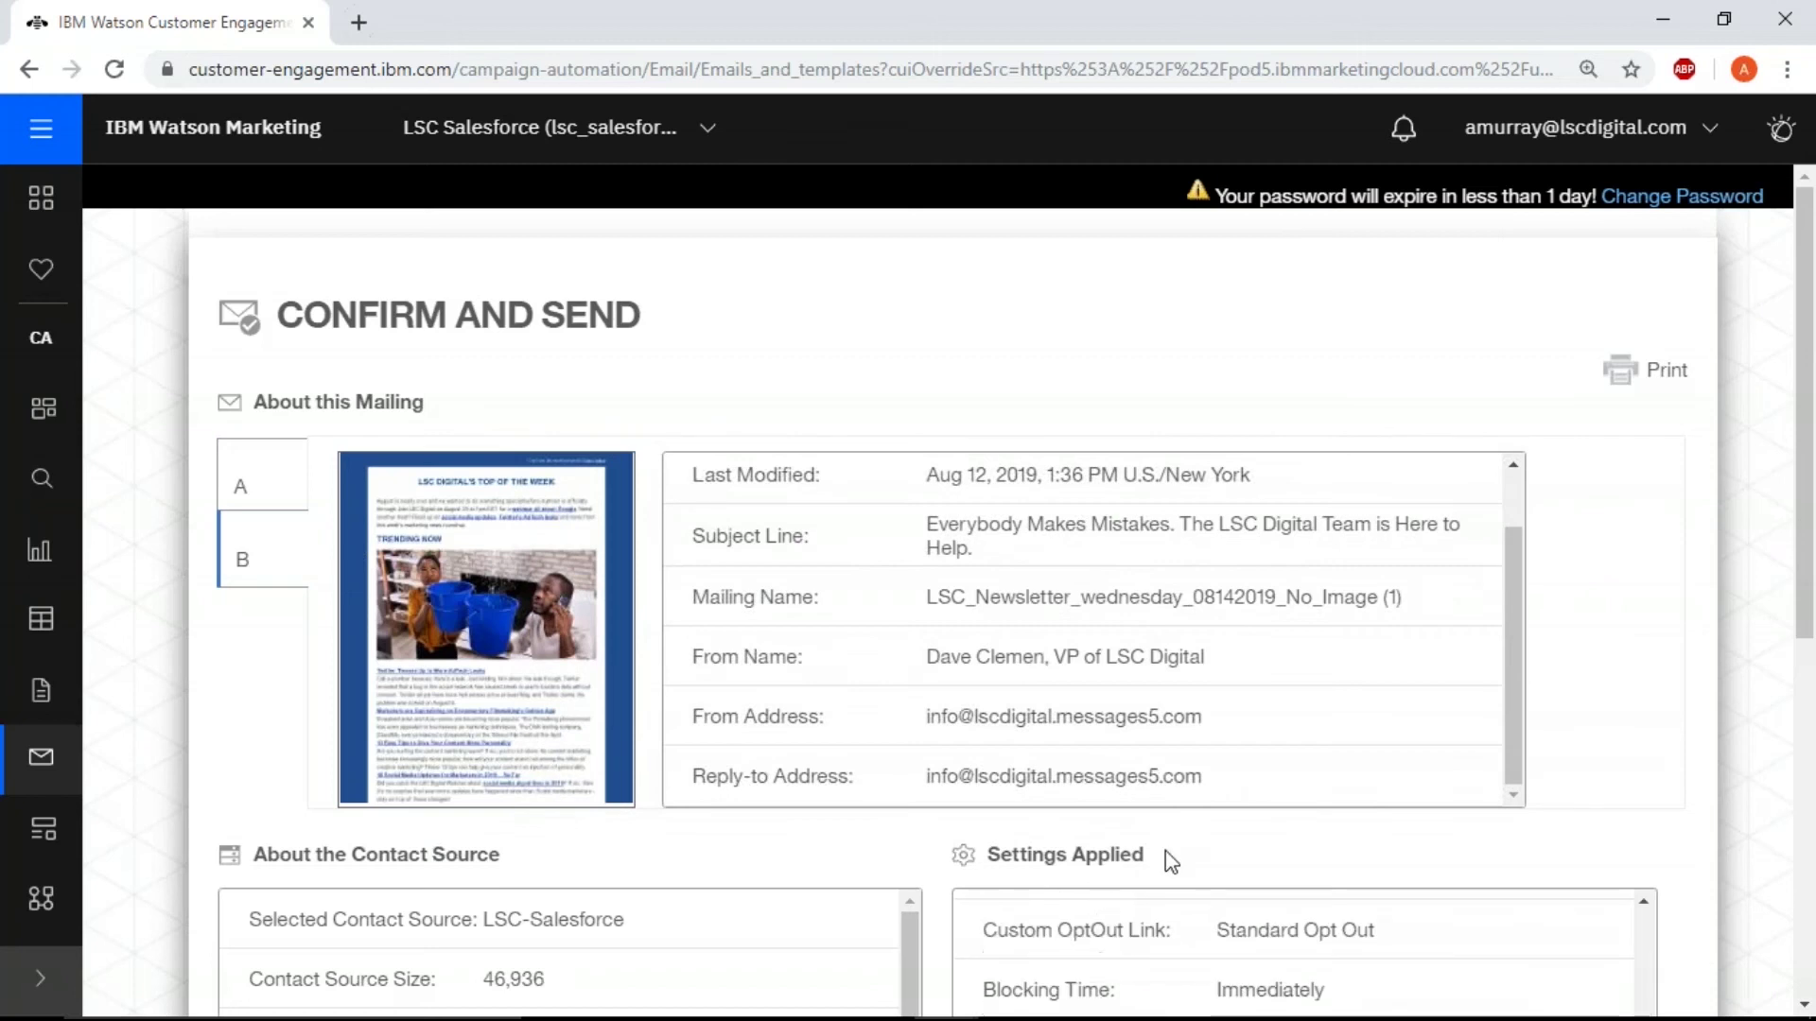
scroll(1149, 790, down, 4)
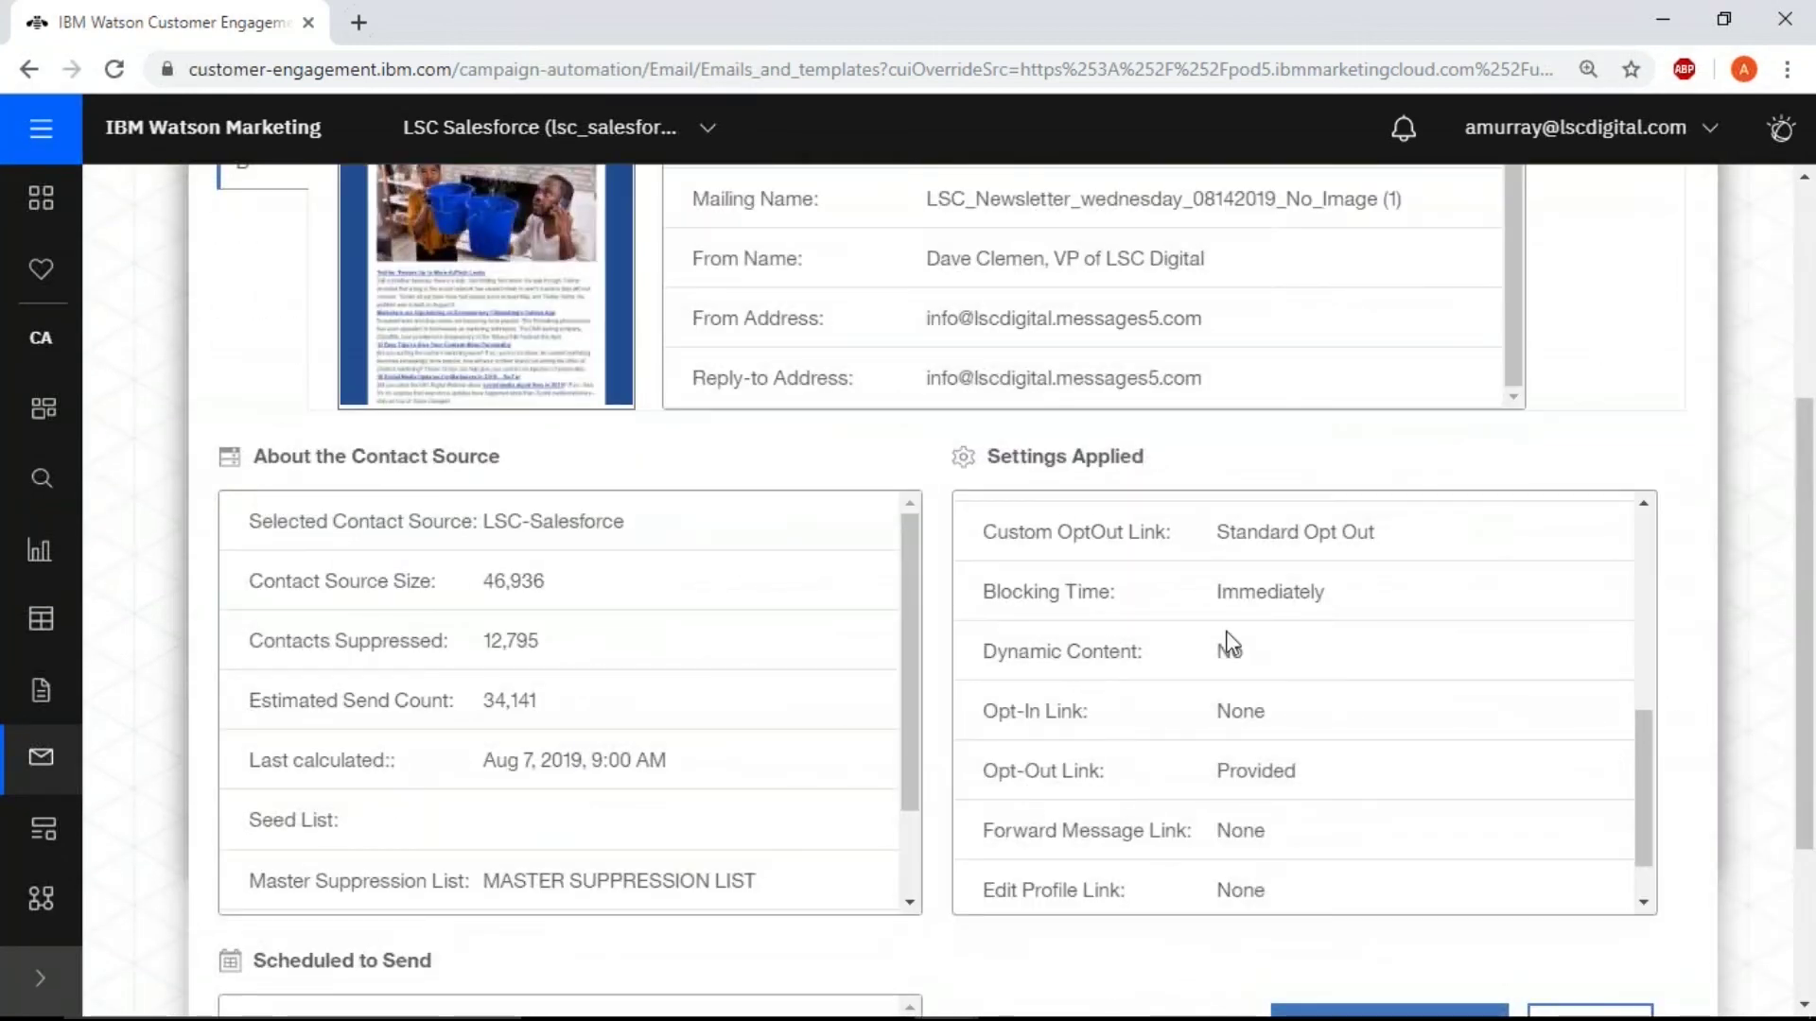
scroll(1226, 643, up, 6)
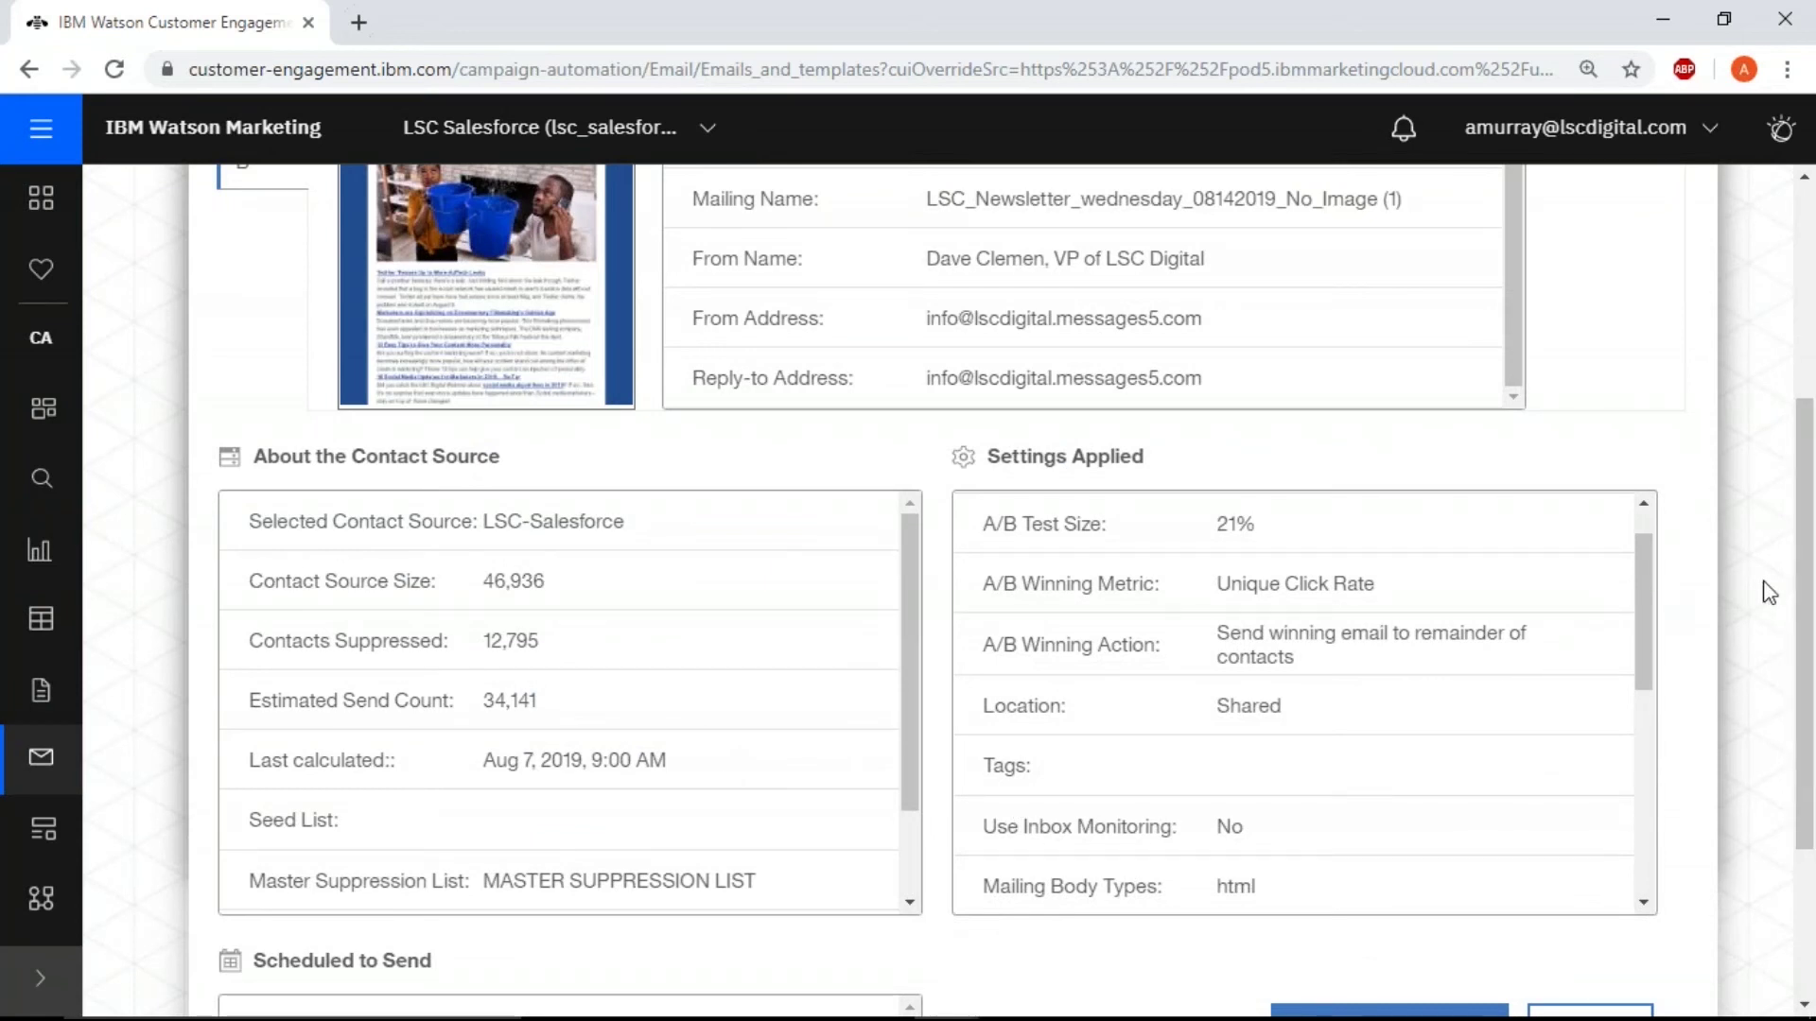
drag(1803, 596, 1807, 761)
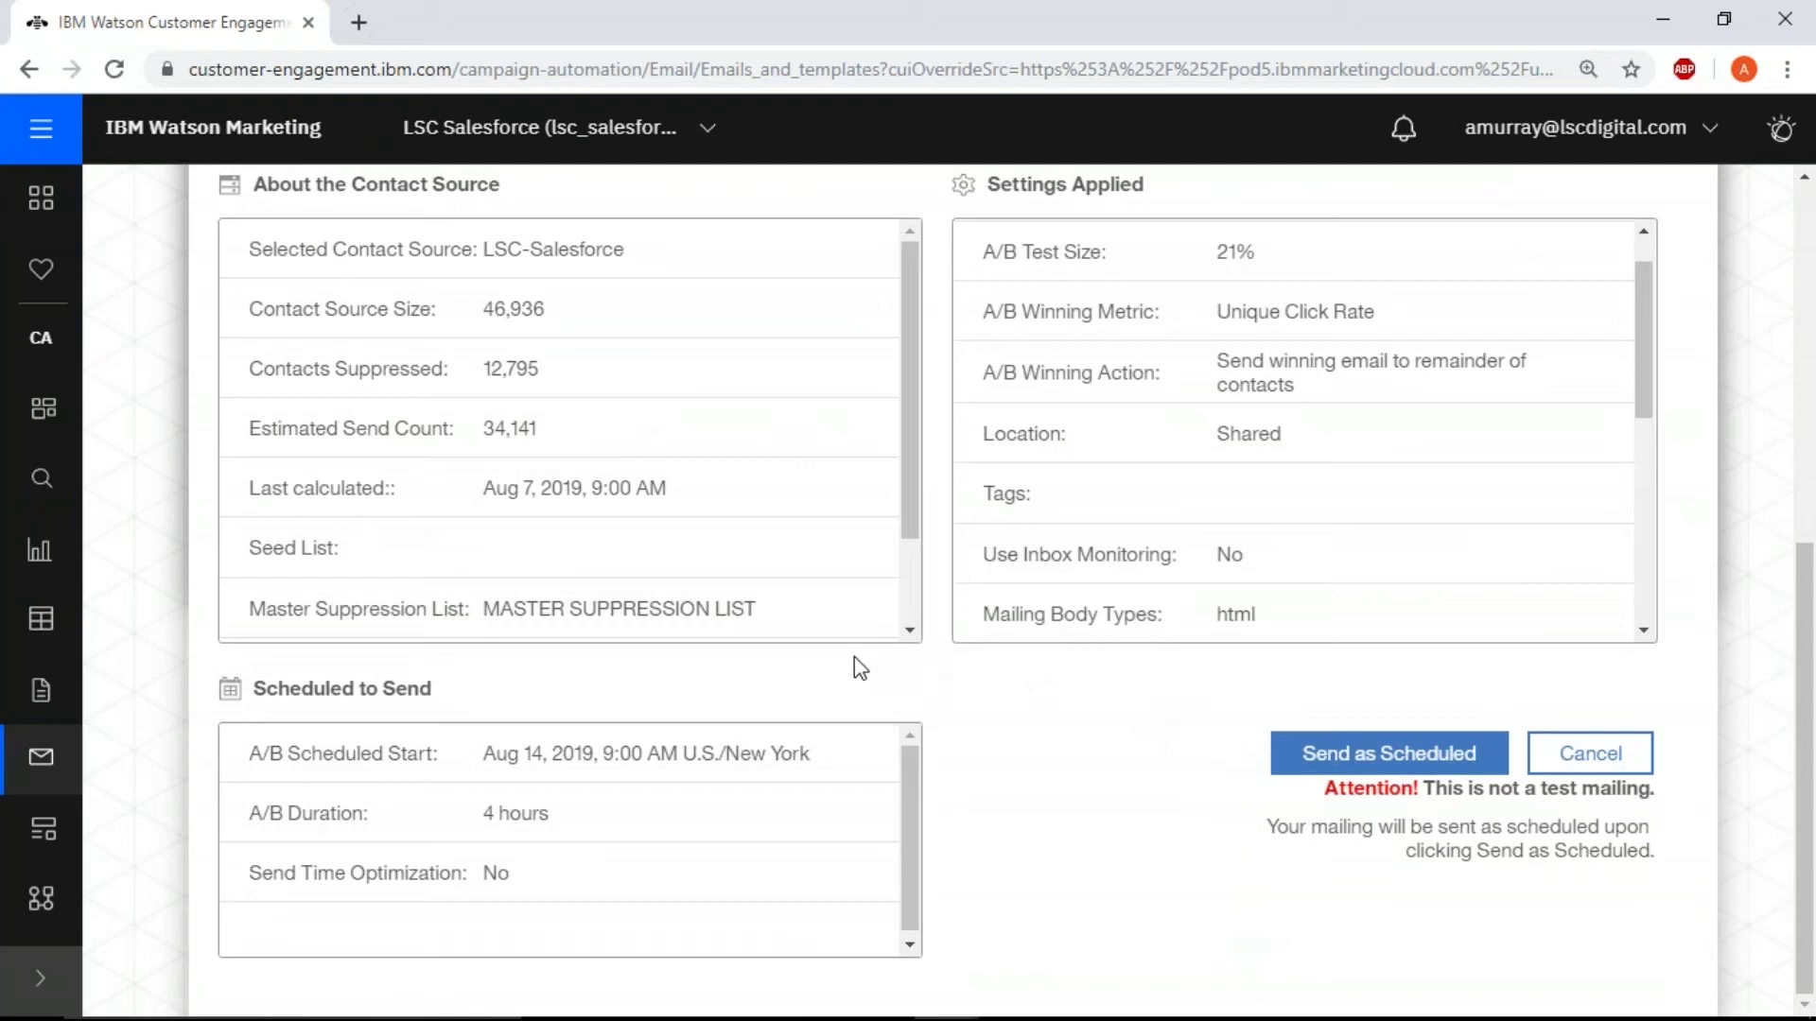
- Send as scheduled, then check versions A and B set for Aug 14, 2019, 9:00 AM in Scheduled mailings
click(1365, 757)
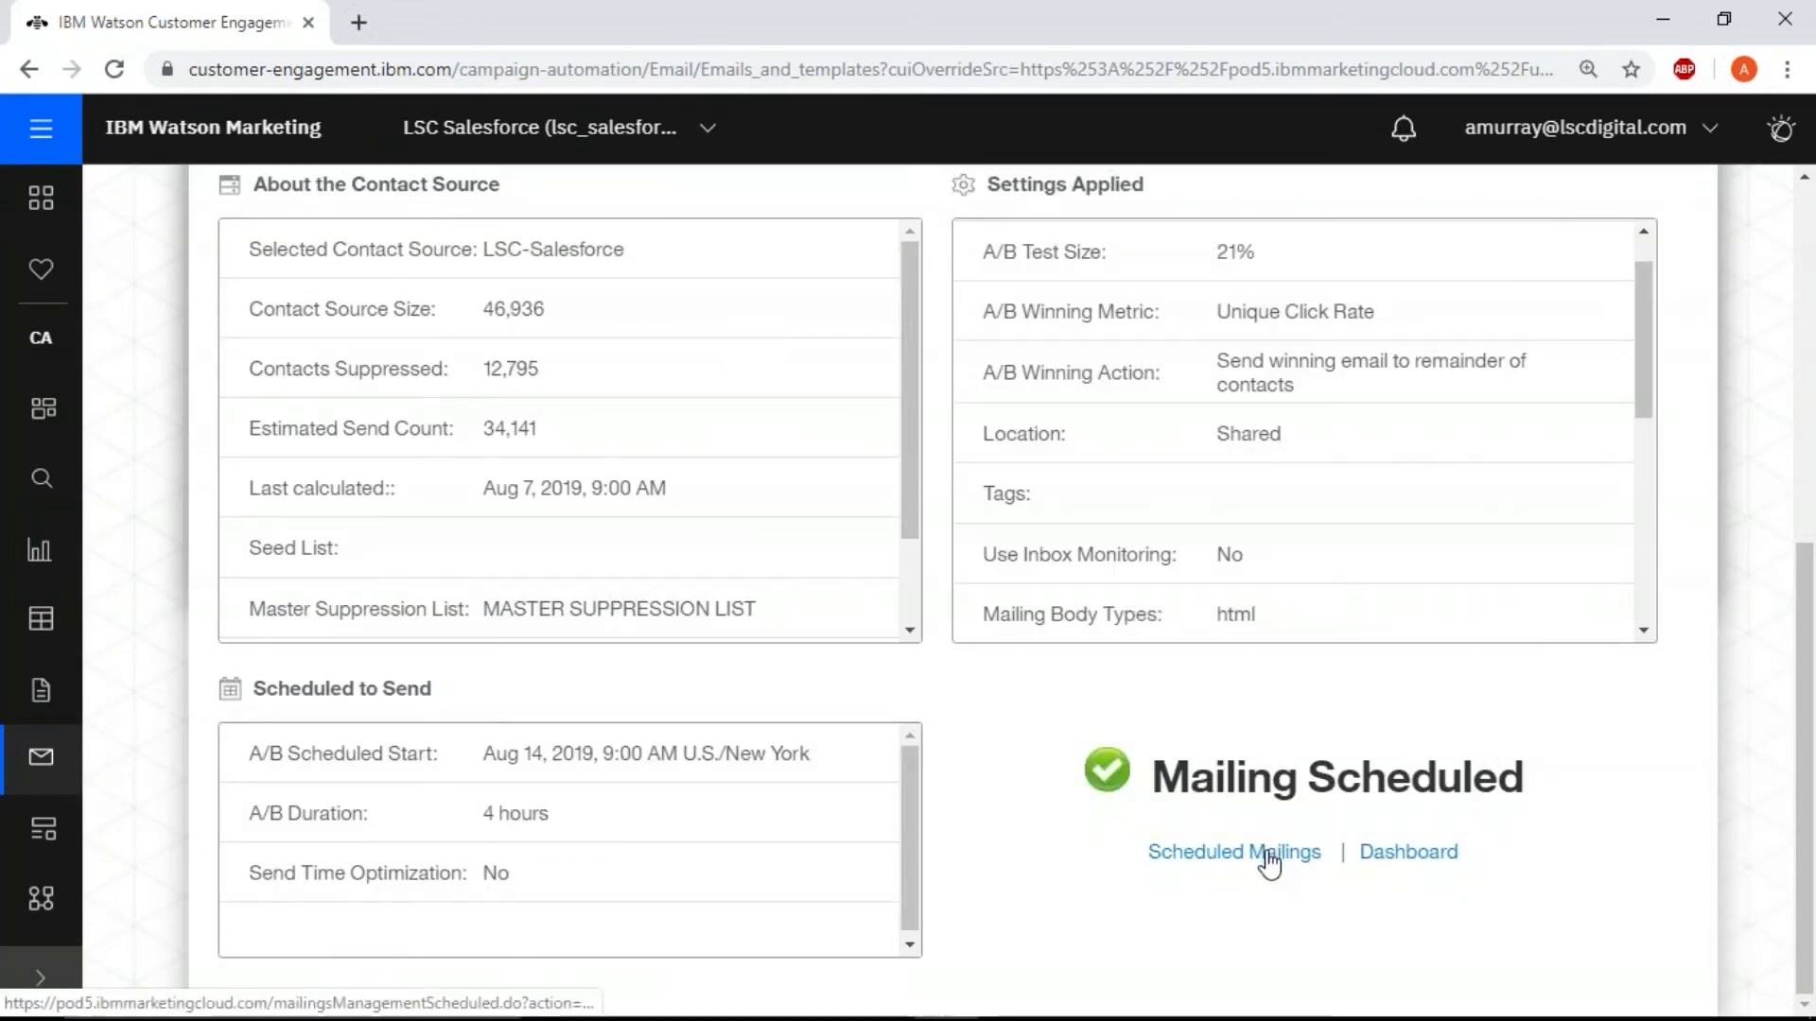
click(1299, 857)
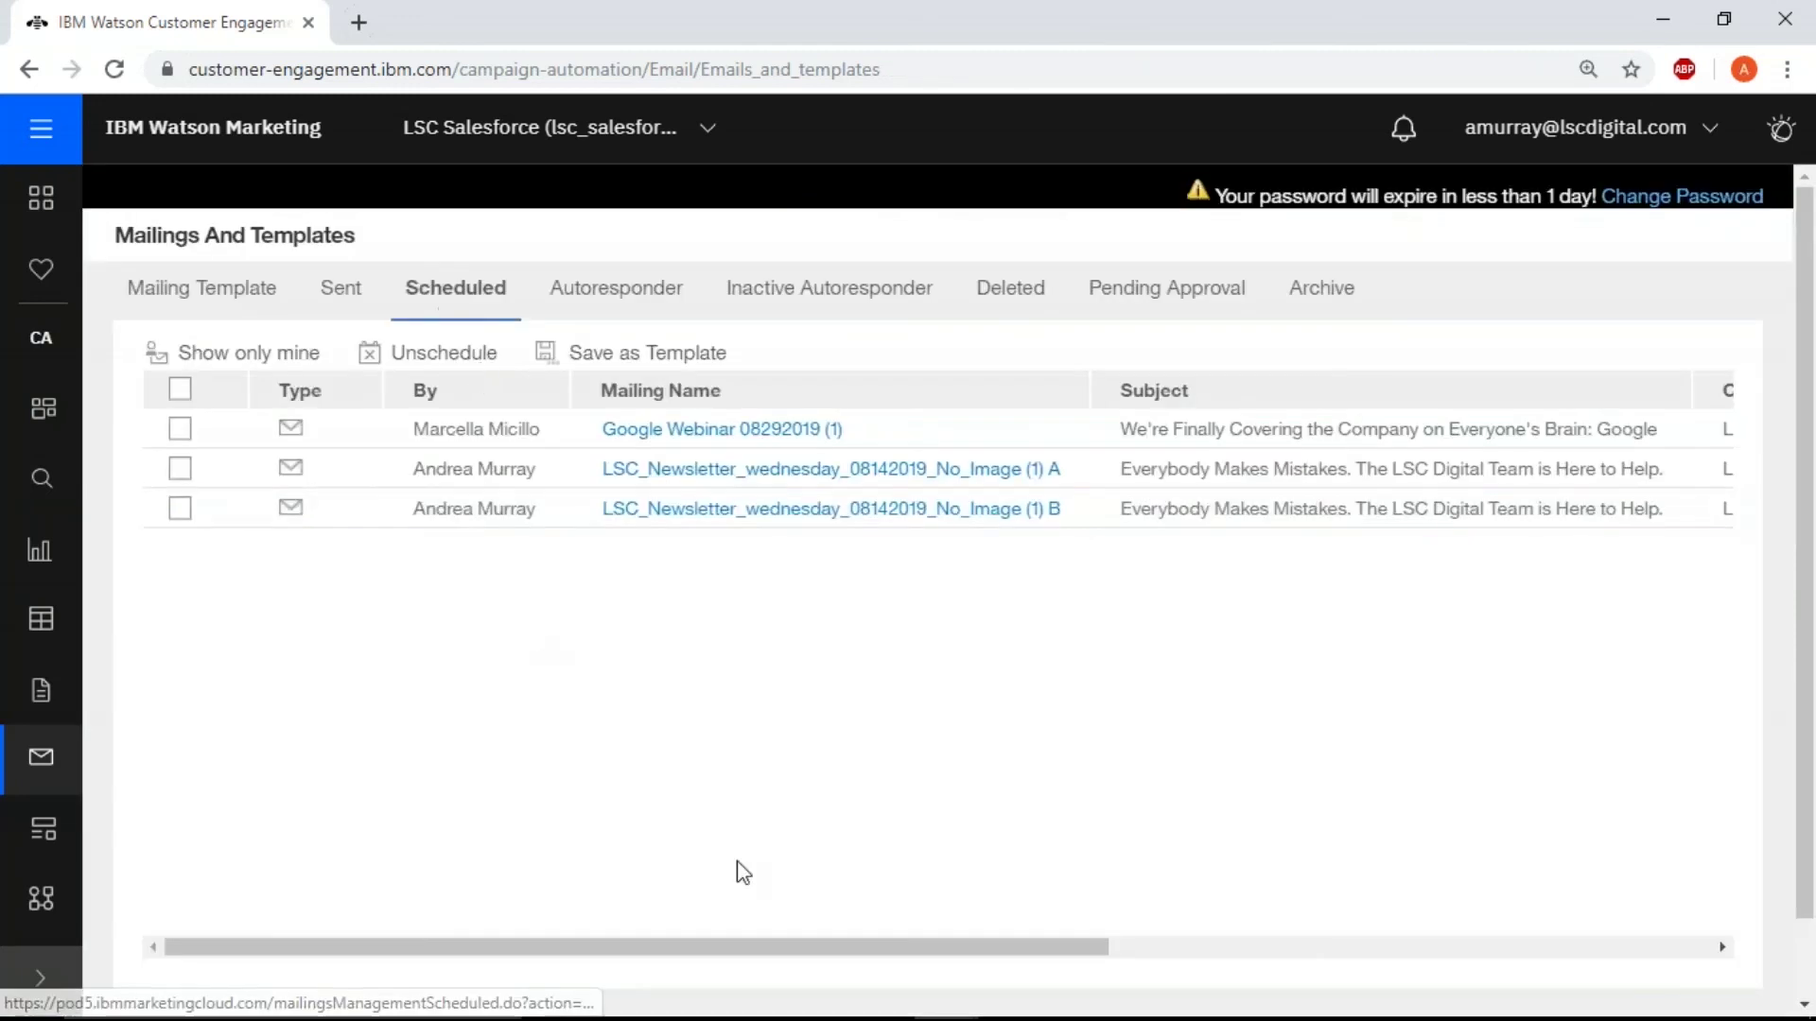
drag(803, 949, 1218, 957)
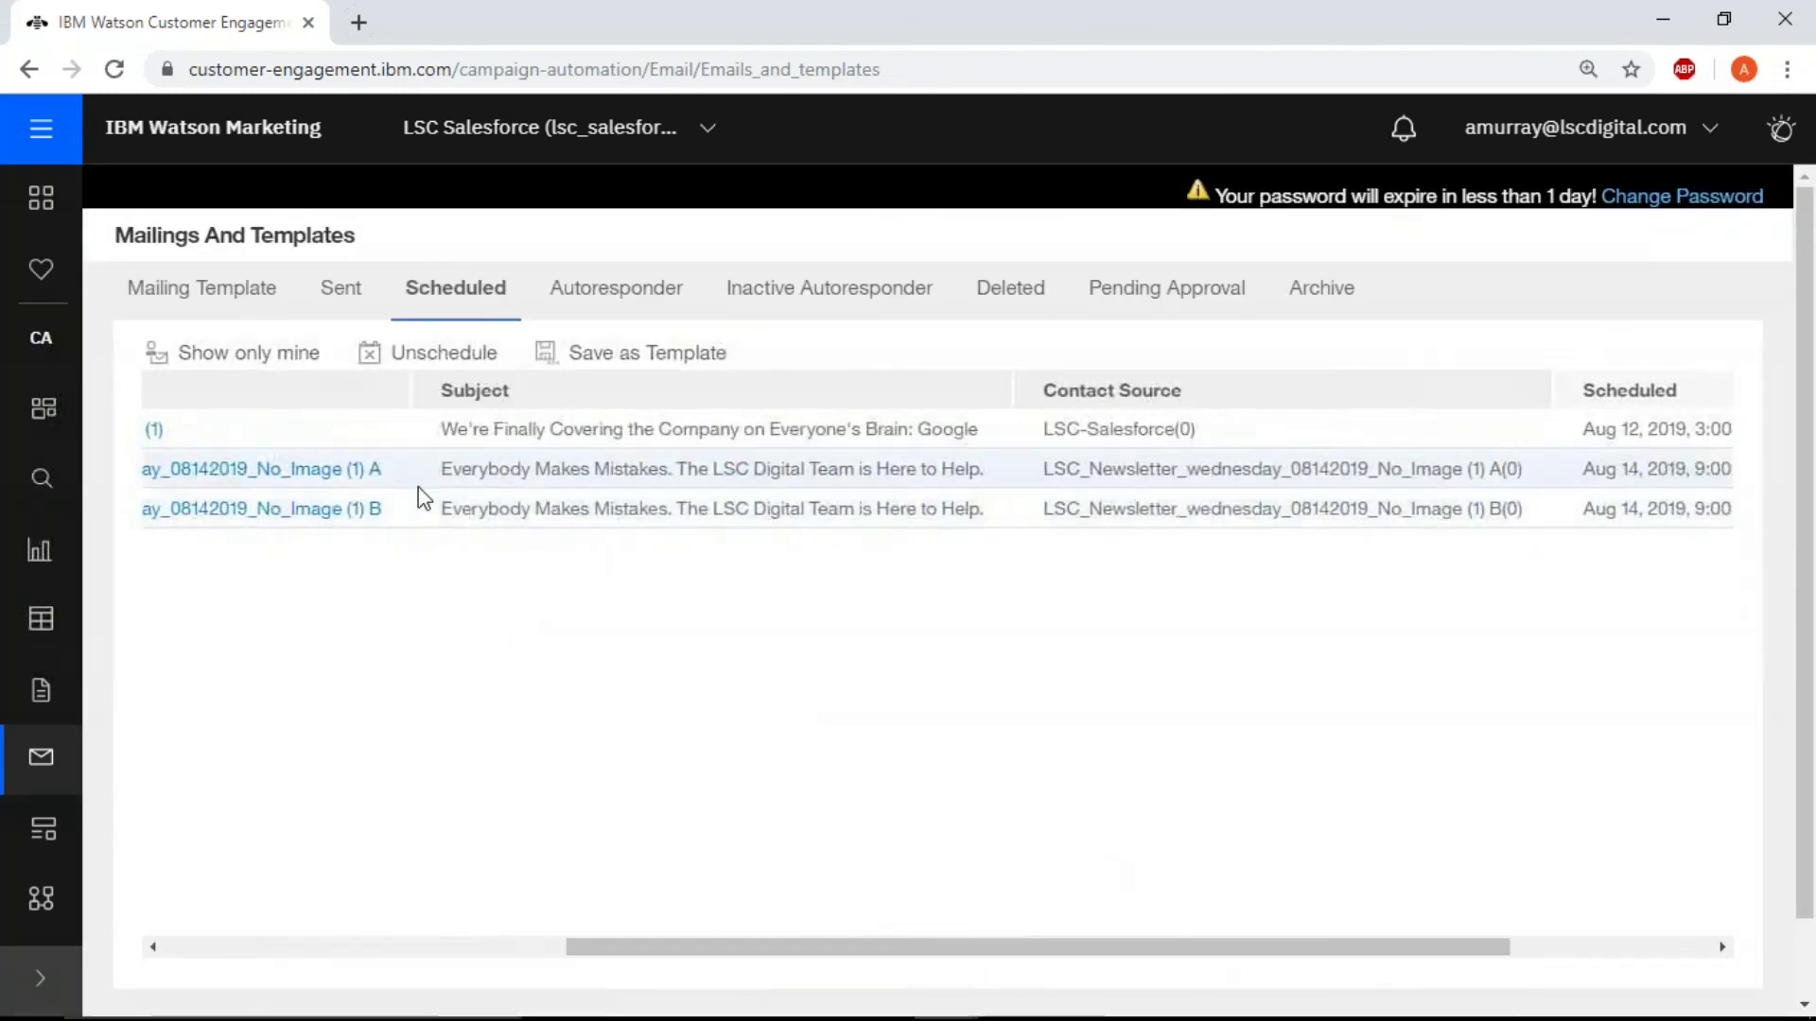
drag(1046, 948, 1435, 948)
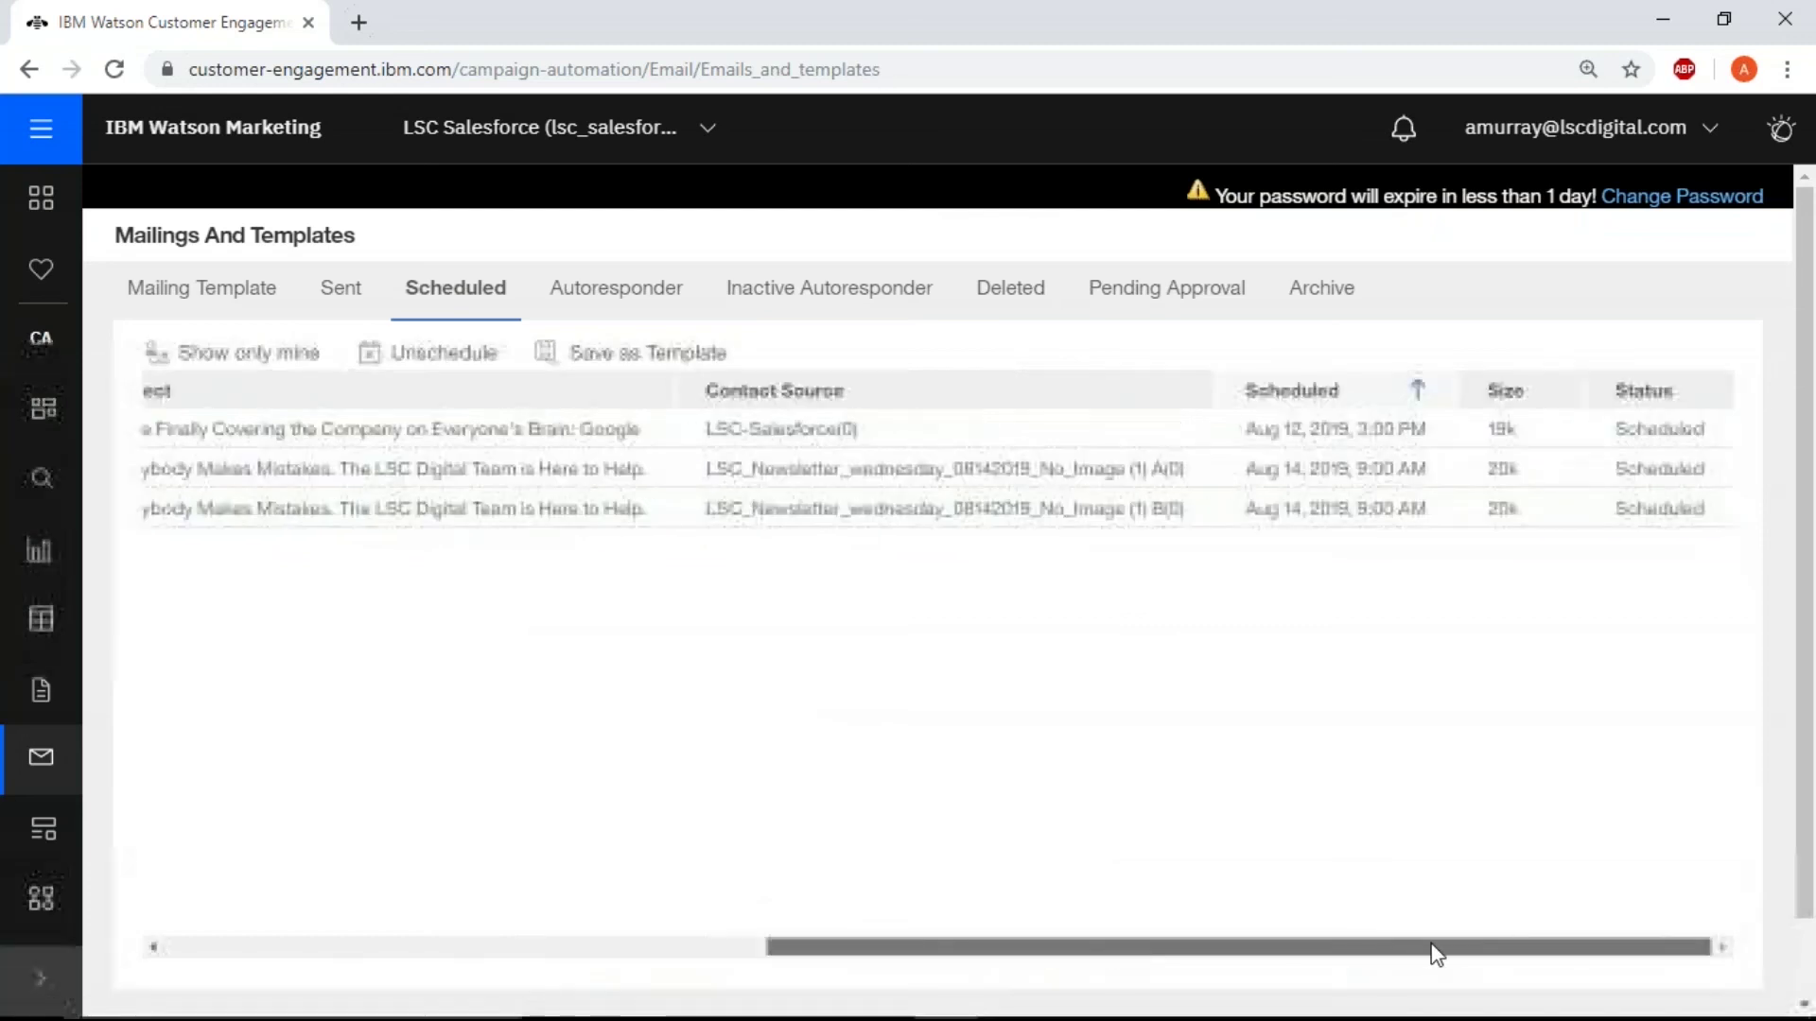
drag(1257, 941, 478, 811)
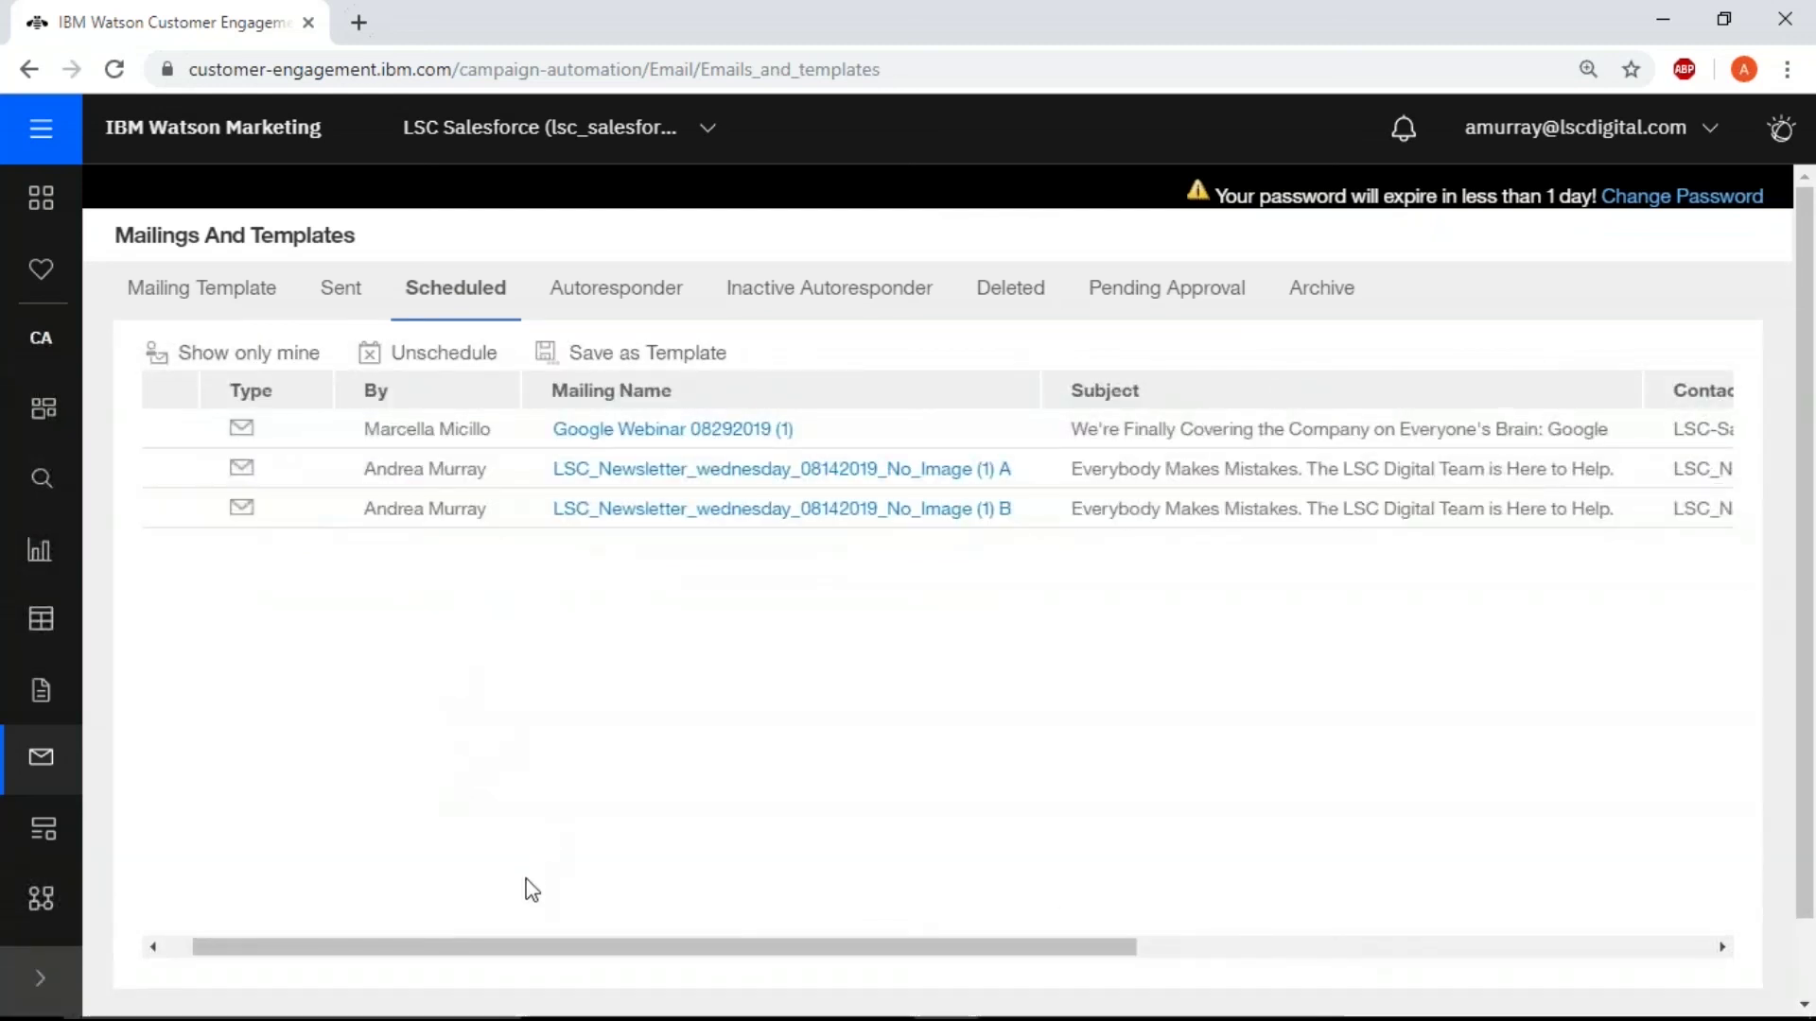